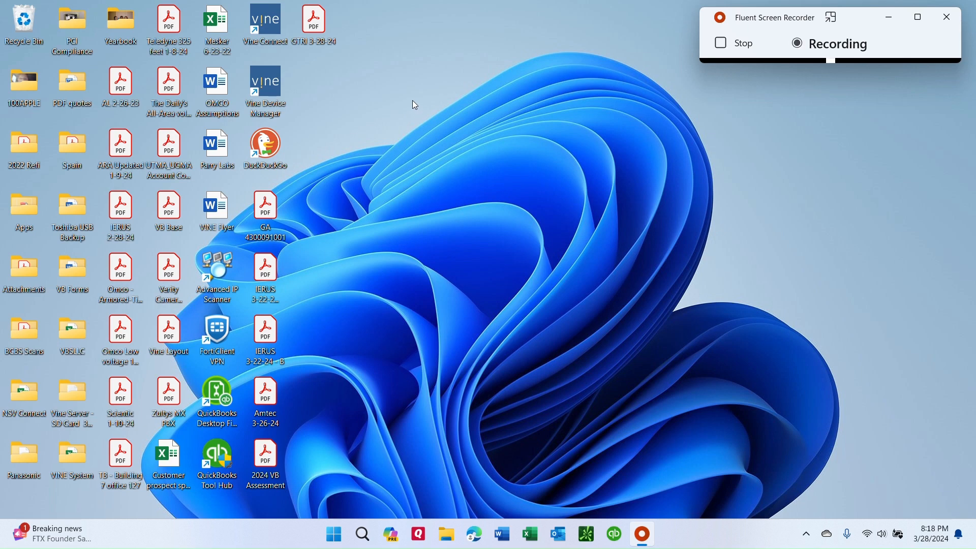
# Open Vine Connect and sign in to the Vine Server with the administrator's username and password.
pyautogui.doubleClick(275, 23)
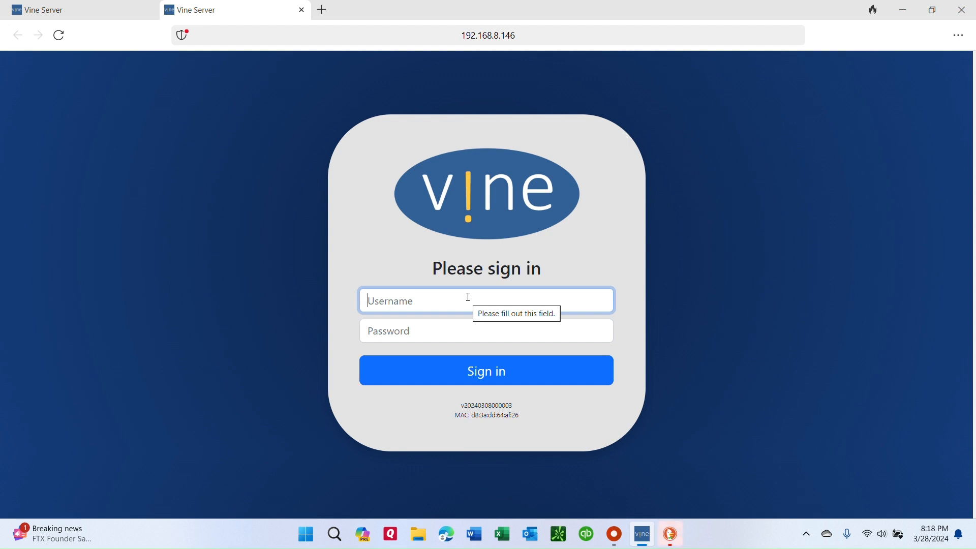
pyautogui.write('admin')
pyautogui.press('Tab')
pyautogui.write('admin')
pyautogui.press('Return')
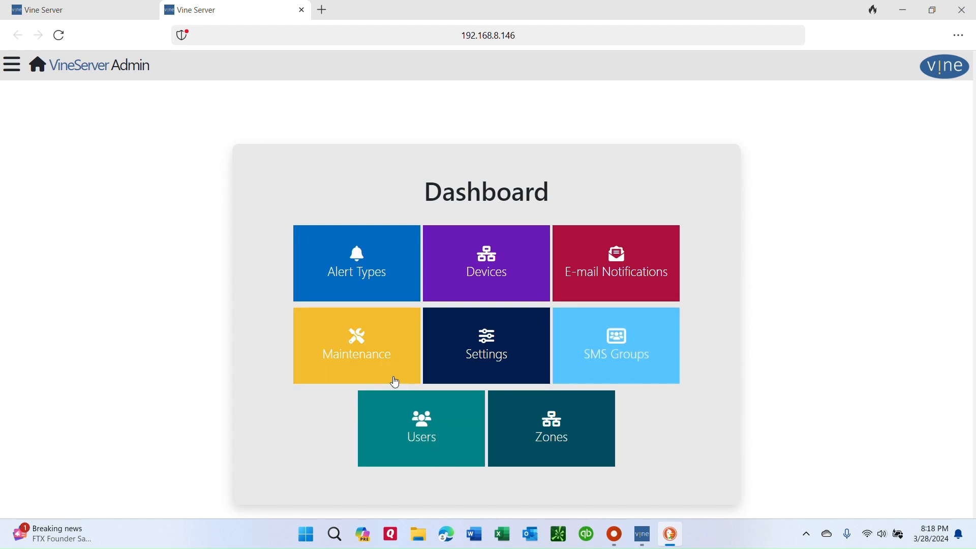
# Add an alert type named "Heighten Alert" with the Aqua color preset, allowed for Administrator users.
pyautogui.click(356, 259)
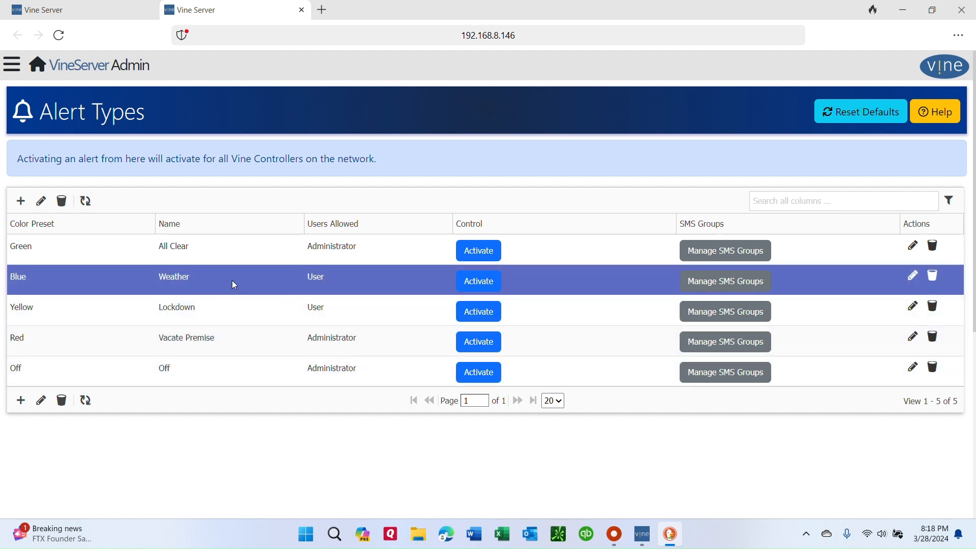
pyautogui.click(20, 201)
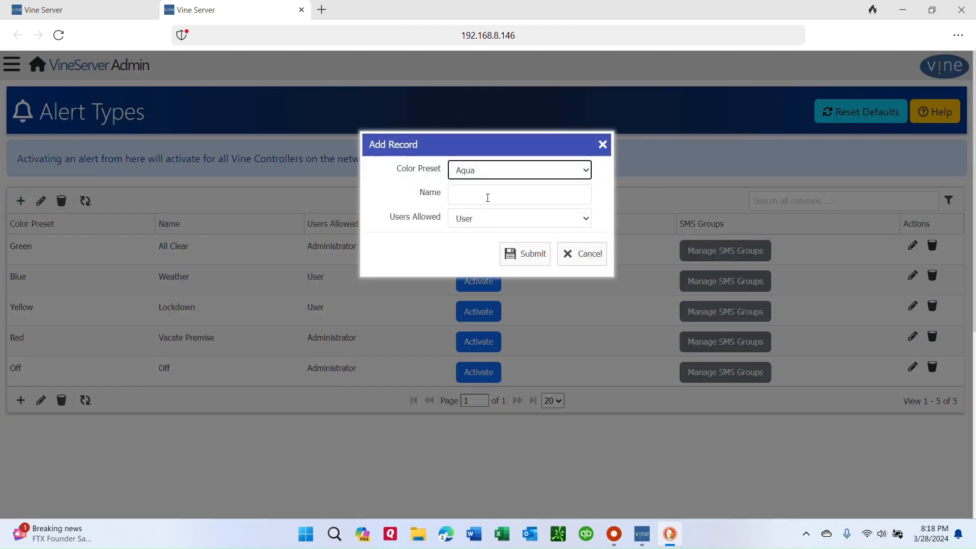
pyautogui.click(515, 198)
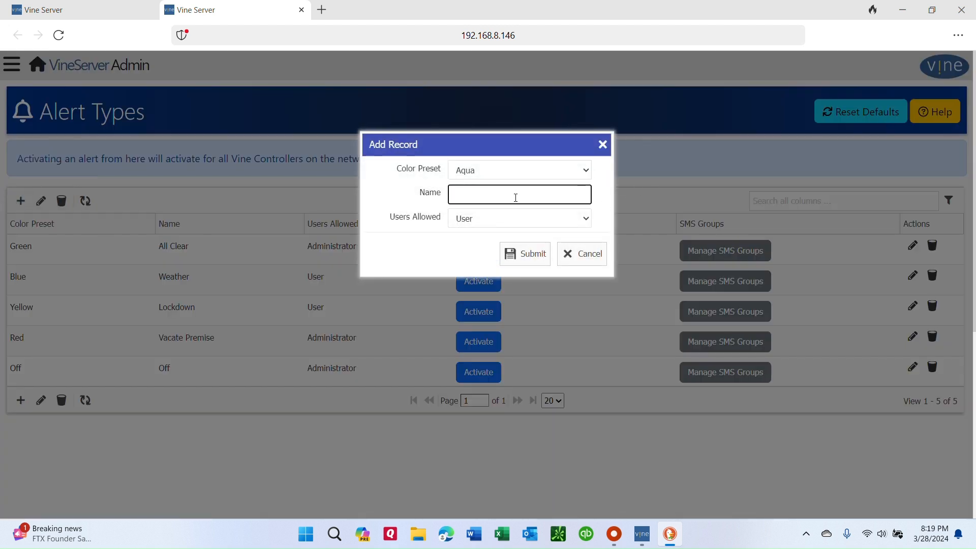
pyautogui.write('Heighten')
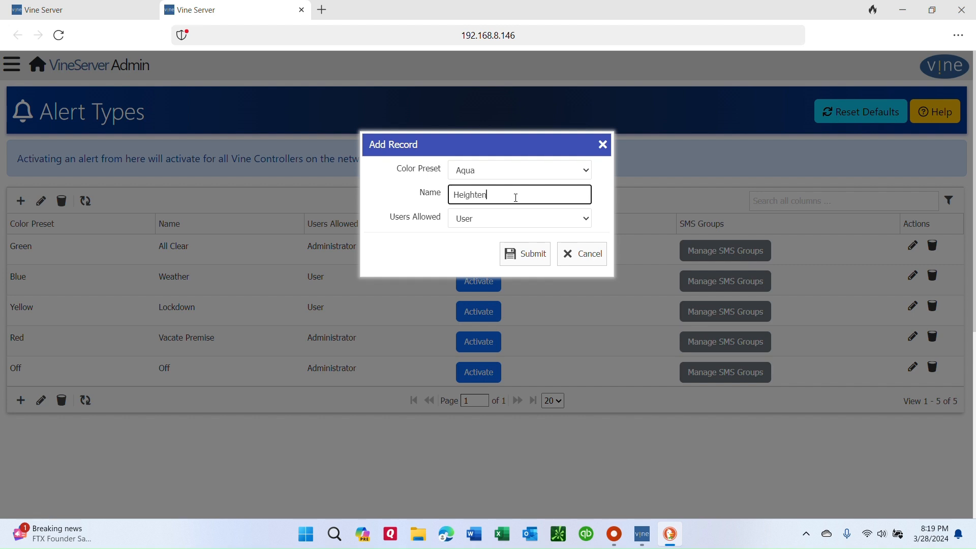
pyautogui.write(' Alert')
pyautogui.click(545, 222)
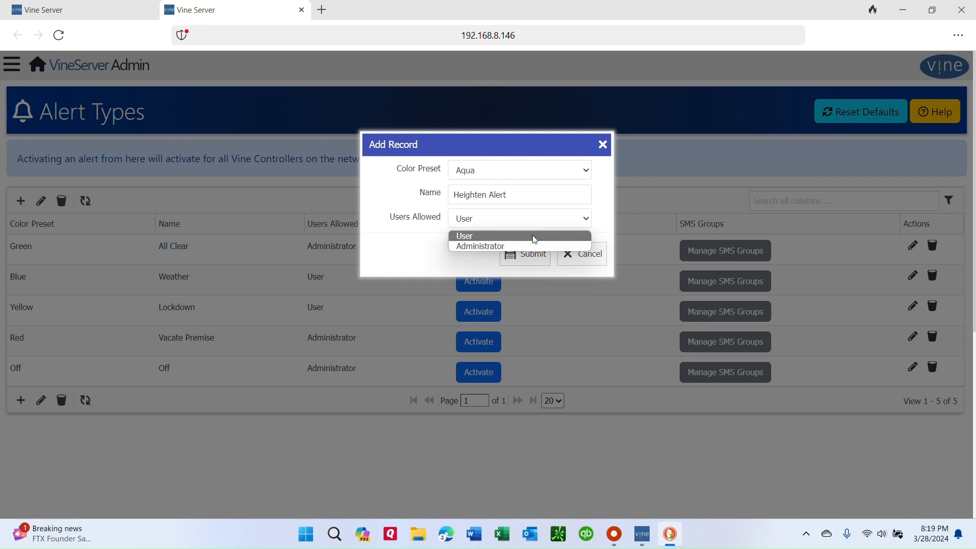
pyautogui.click(532, 246)
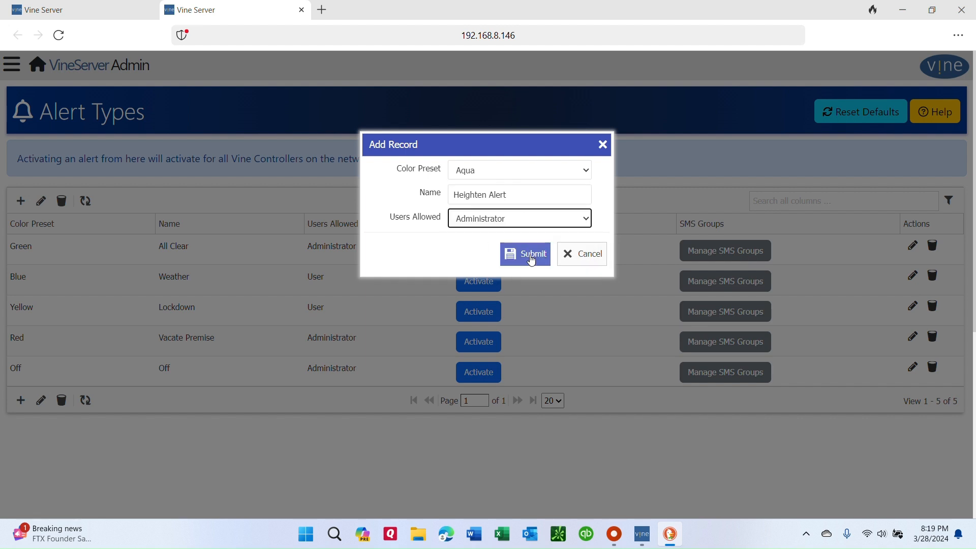
pyautogui.click(532, 260)
pyautogui.click(557, 219)
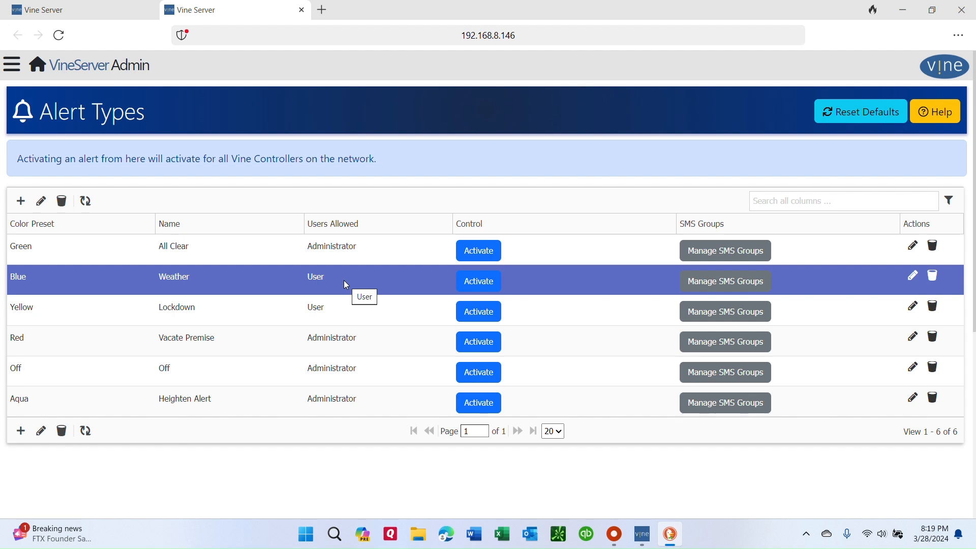
# Review which user role is allowed for each alert type in the Alert Types list.
pyautogui.click(277, 304)
pyautogui.click(349, 255)
pyautogui.click(345, 347)
pyautogui.click(346, 401)
pyautogui.click(348, 256)
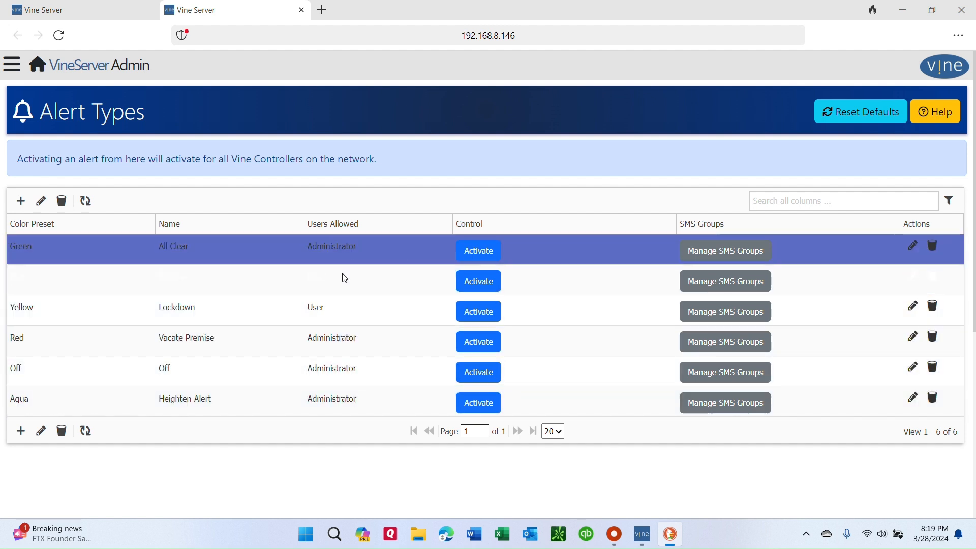
pyautogui.click(339, 282)
pyautogui.click(339, 305)
pyautogui.click(344, 338)
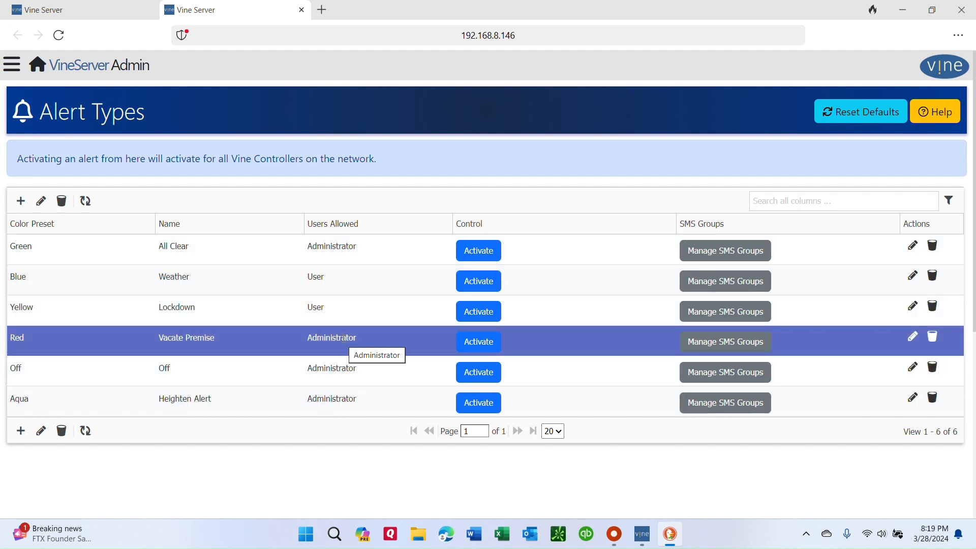
pyautogui.click(347, 250)
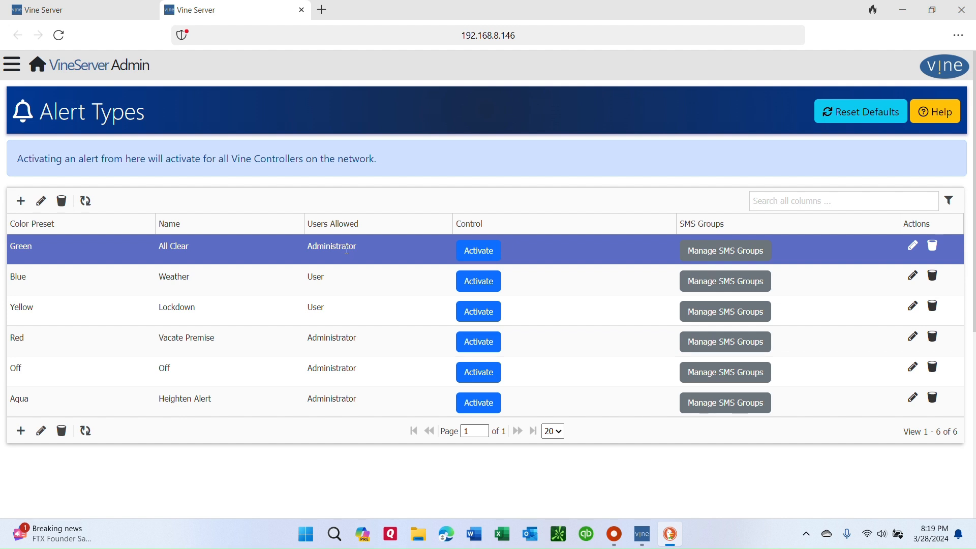
pyautogui.moveTo(98, 74); pyautogui.dragTo(124, 112)
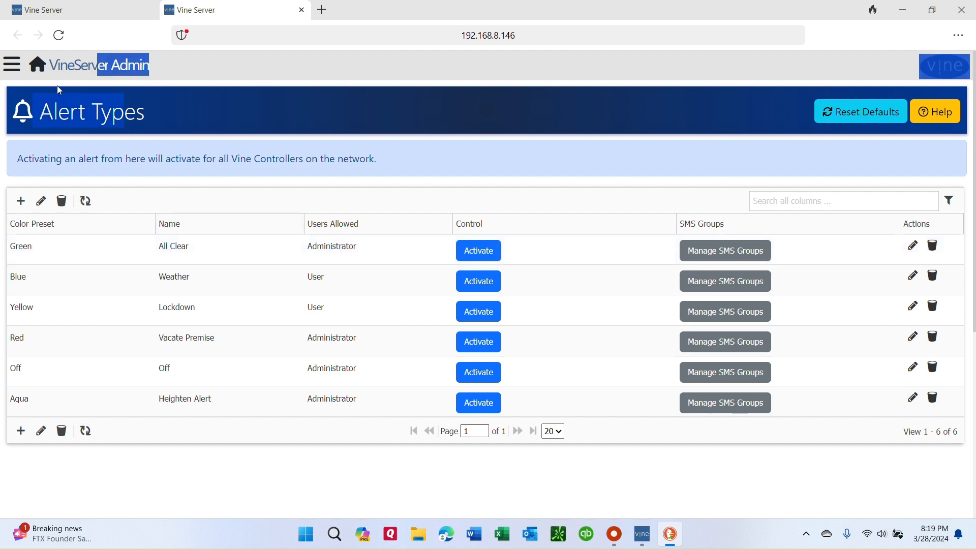
# Start a new record in Users and enter the person's username, password and mobile PIN.
pyautogui.click(42, 66)
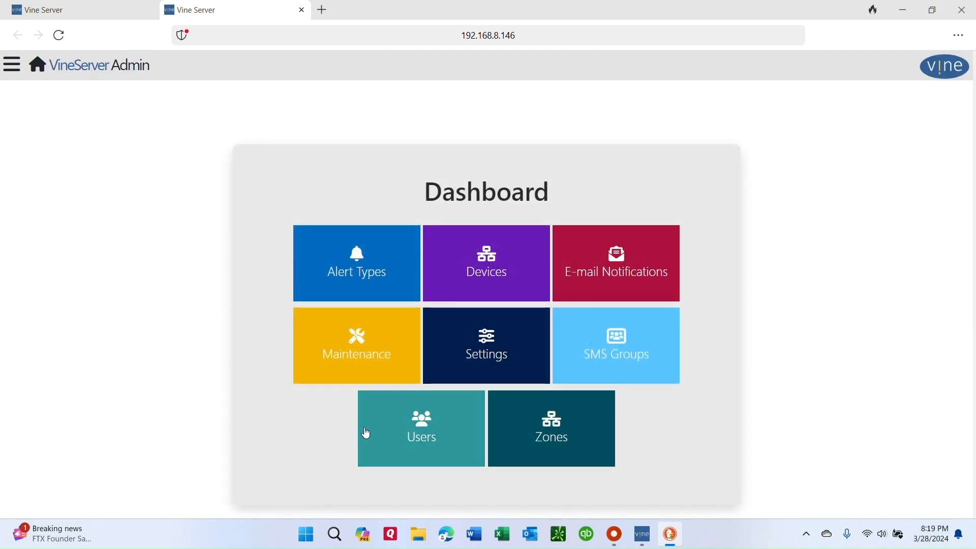
pyautogui.click(420, 433)
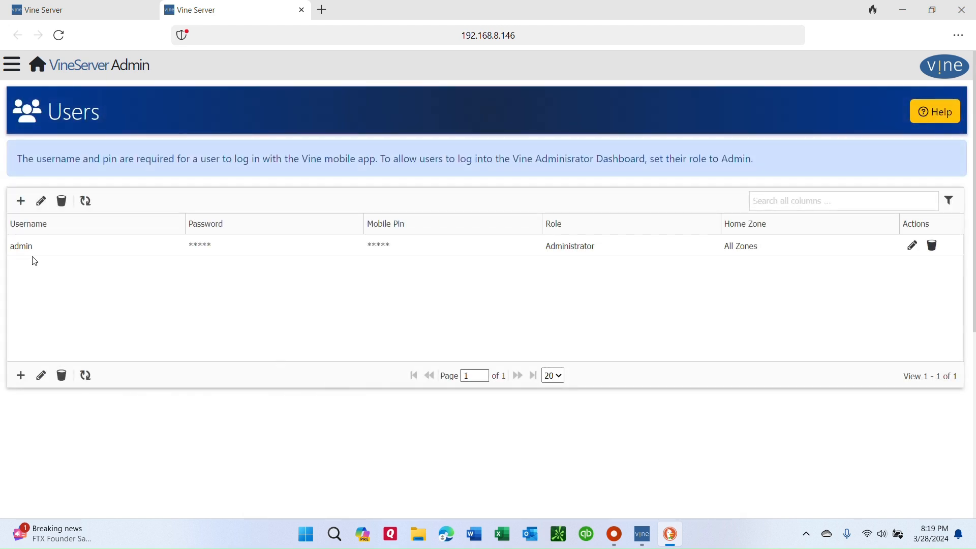
pyautogui.click(21, 200)
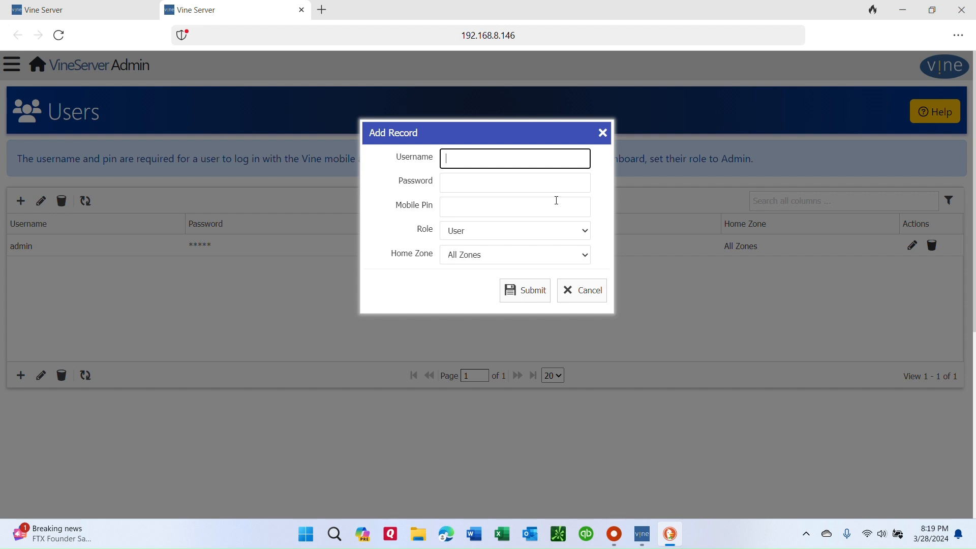
pyautogui.write('Alex')
pyautogui.press('Tab')
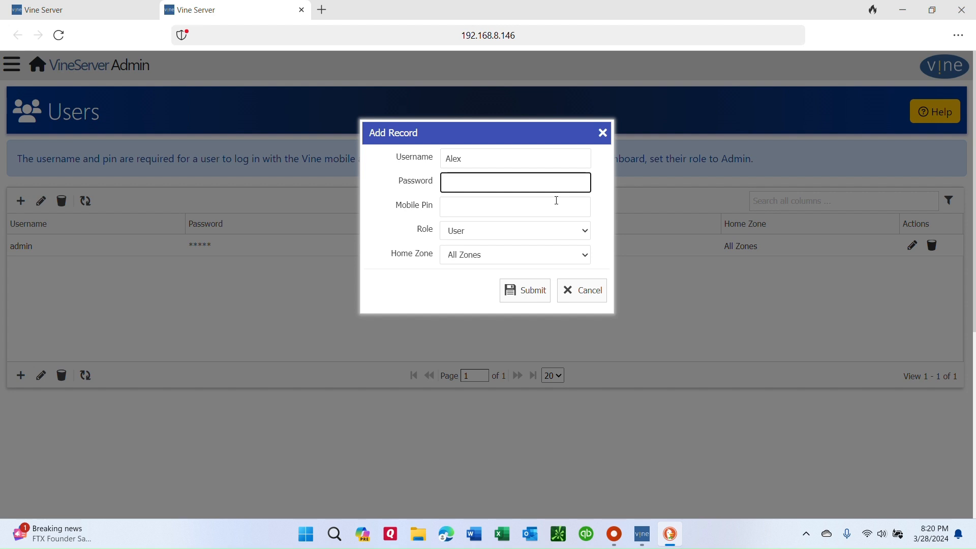
pyautogui.write('1234')
pyautogui.click(556, 201)
pyautogui.write('1234')
pyautogui.press('Tab')
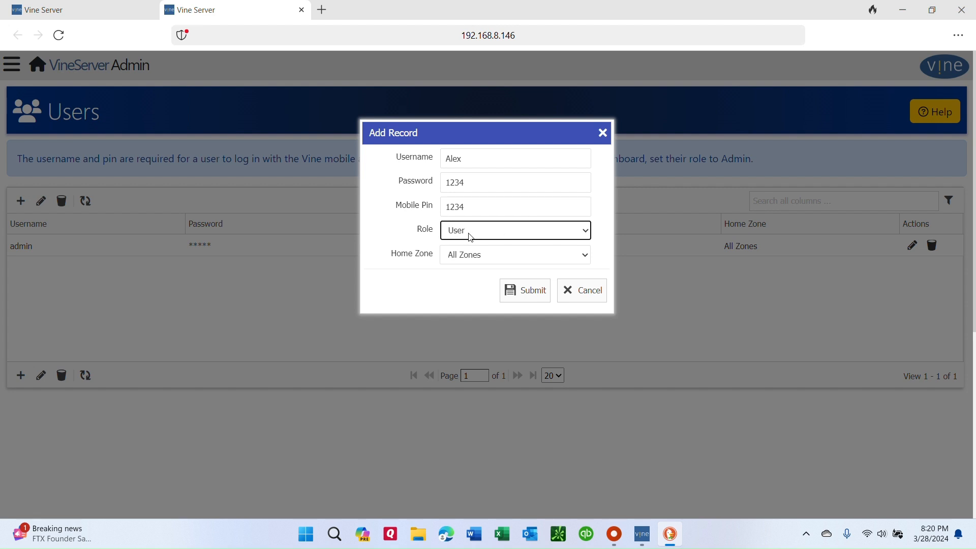
# Assign the Administrator role to the new user and save the record.
pyautogui.click(589, 234)
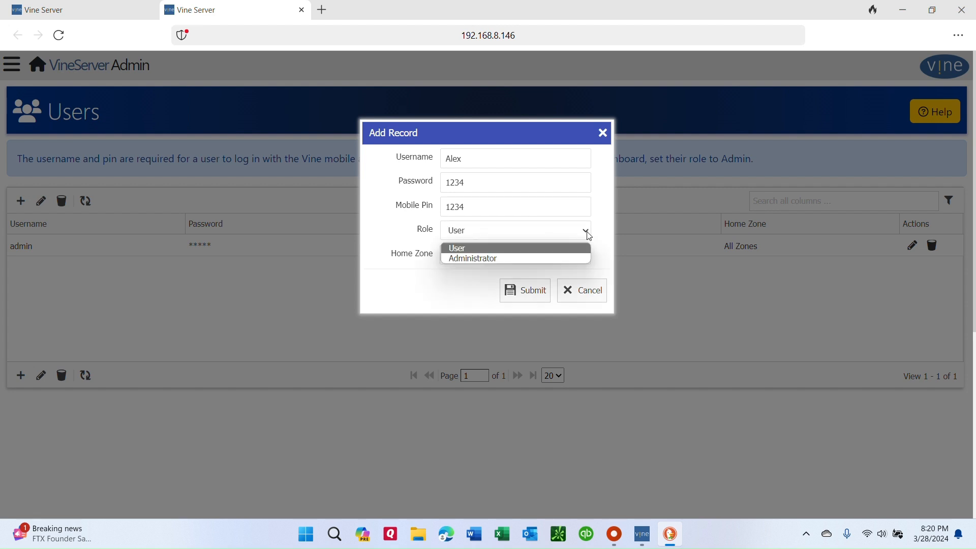
pyautogui.click(507, 258)
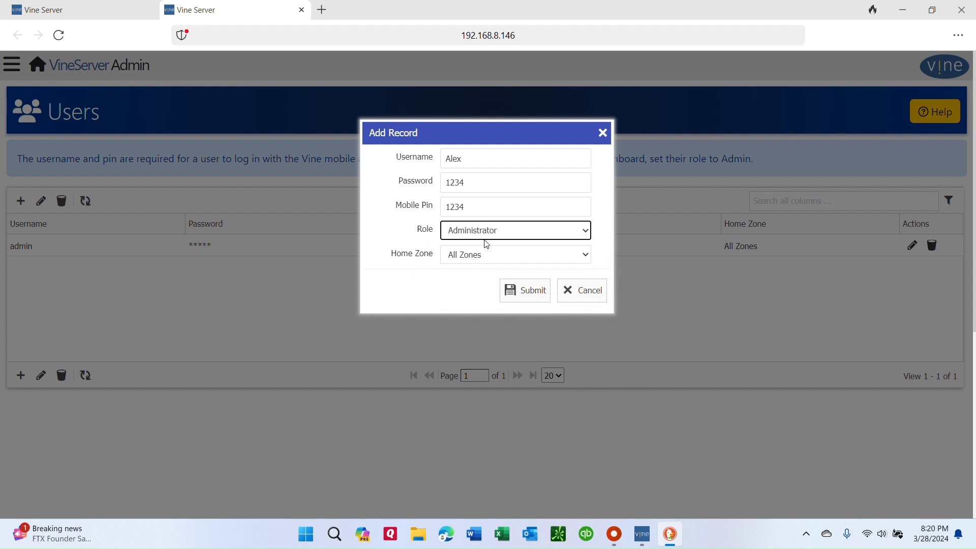
pyautogui.click(518, 287)
pyautogui.click(563, 219)
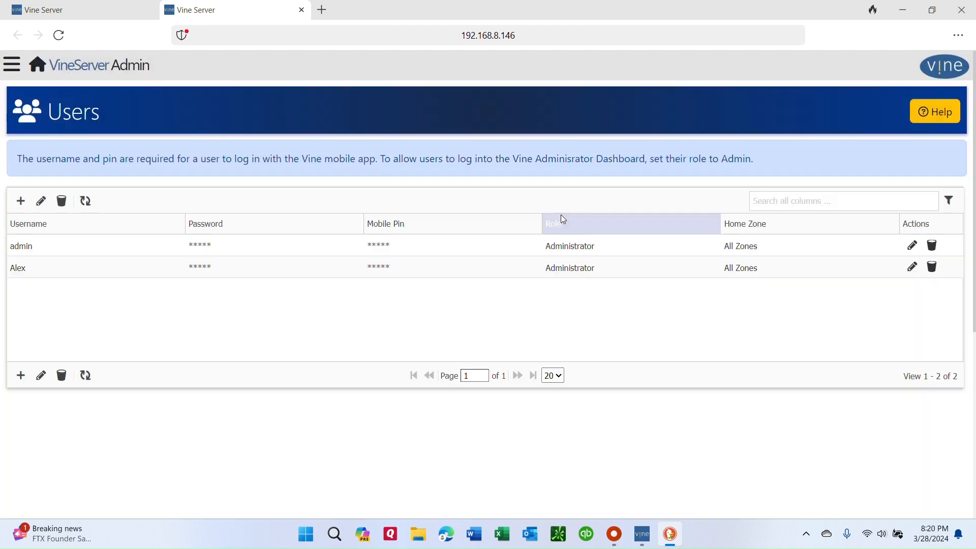
# Add a second user with a username, password and mobile PIN, keeping the User role and All Zones.
pyautogui.click(27, 202)
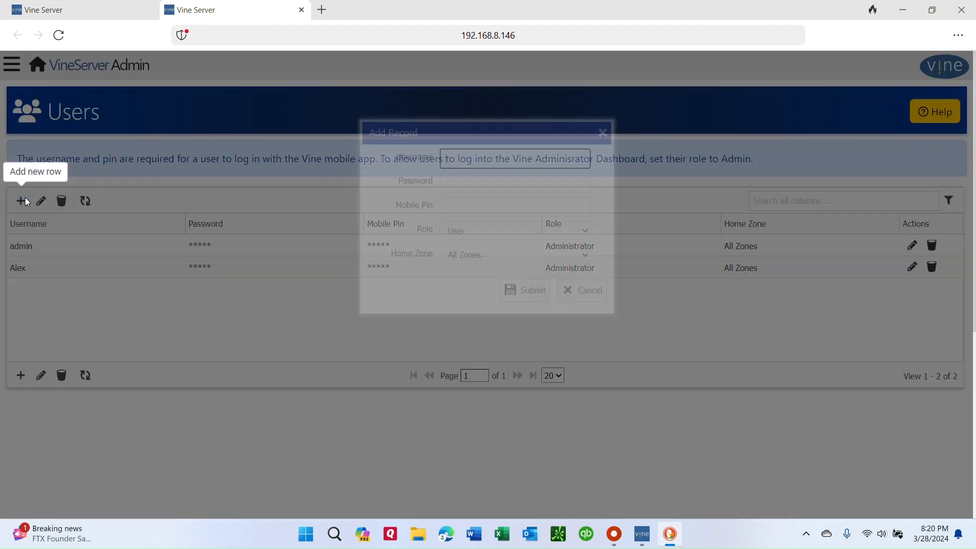
pyautogui.write('John.Doe')
pyautogui.press('Tab')
pyautogui.write('1234')
pyautogui.press('Tab')
pyautogui.write('1234')
pyautogui.press('Tab')
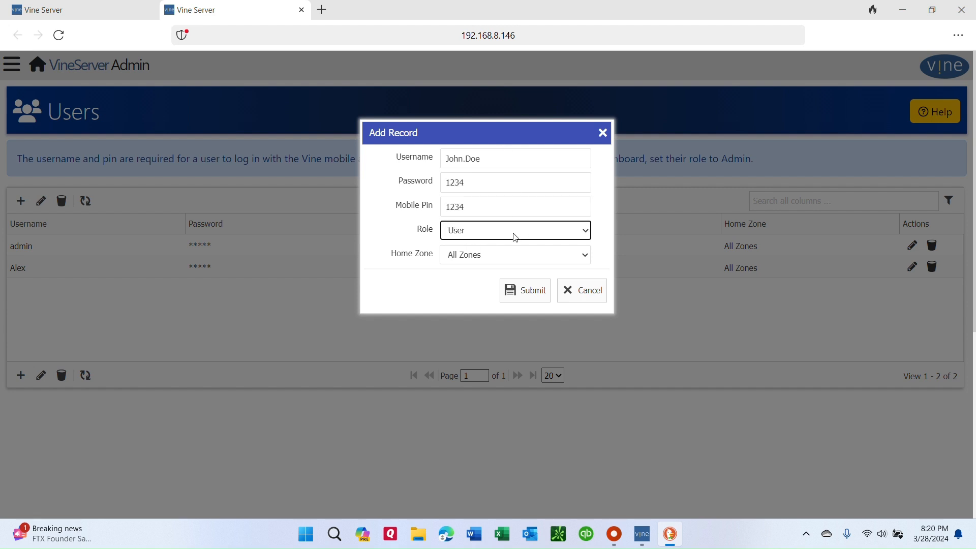
pyautogui.click(526, 290)
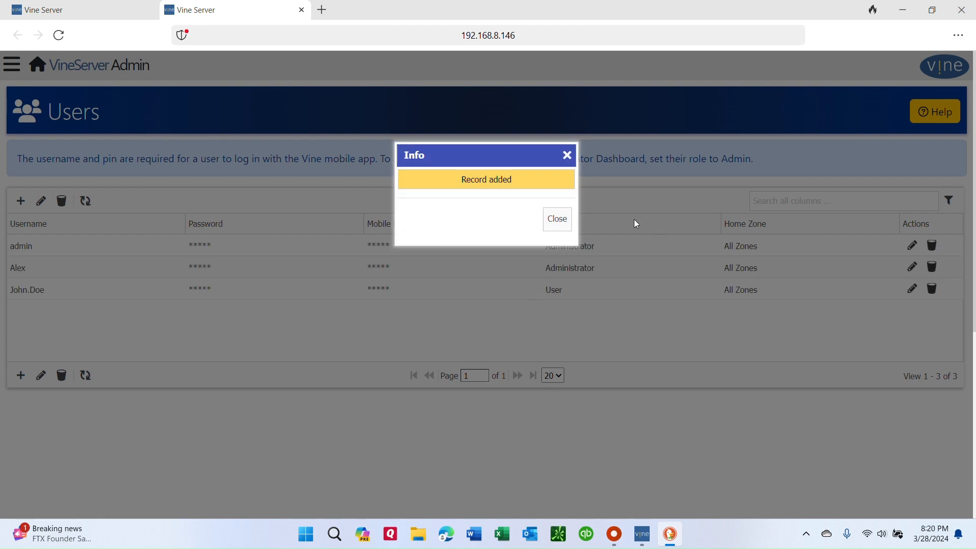
pyautogui.click(558, 219)
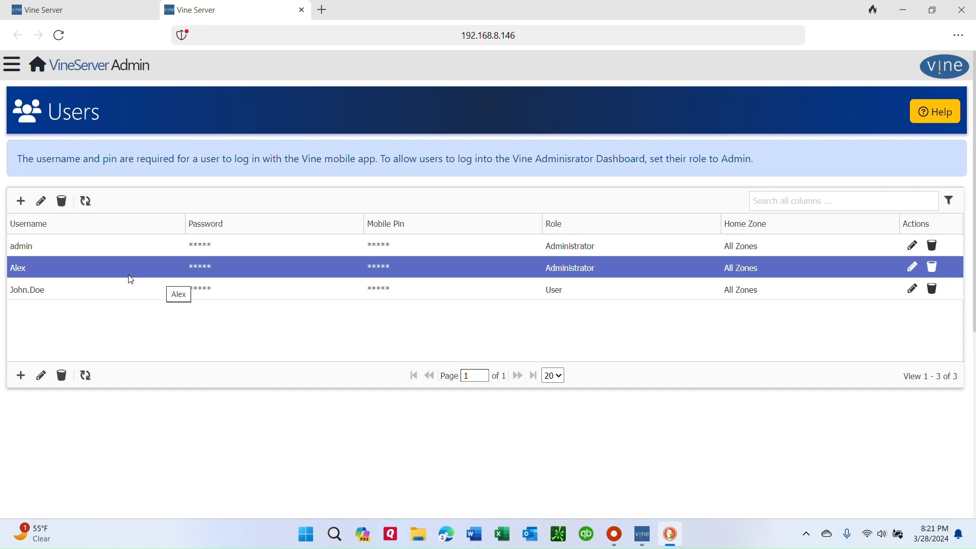
# Create an SMS group named "Staff".
pyautogui.click(39, 69)
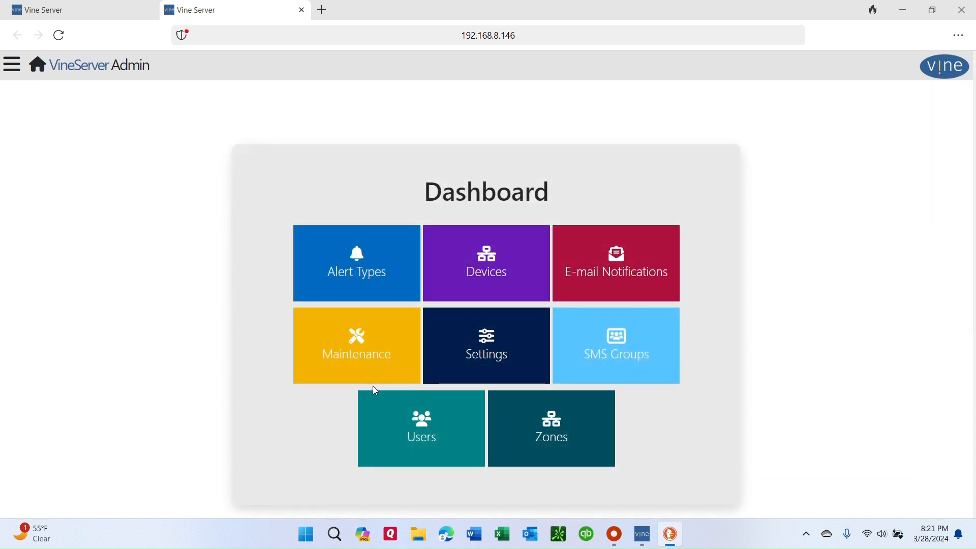
pyautogui.click(617, 346)
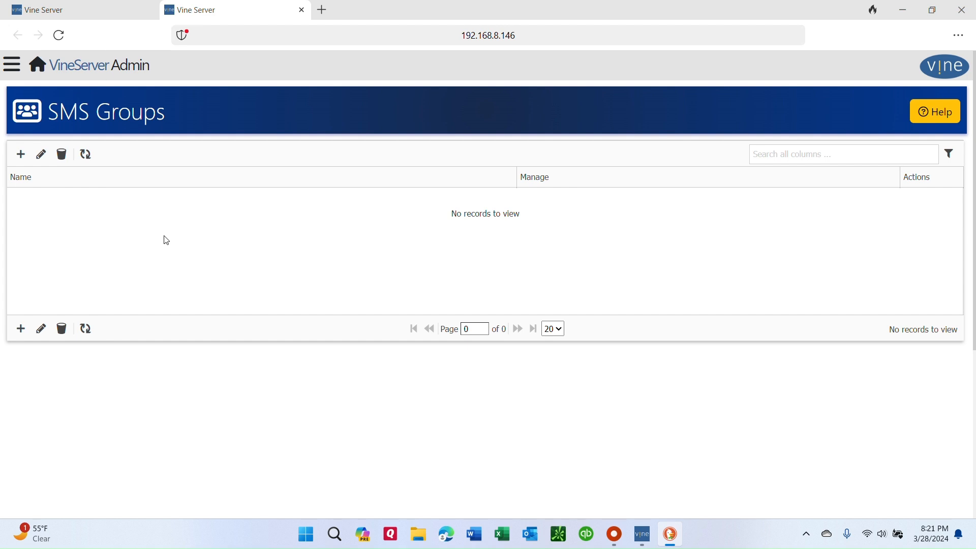
pyautogui.click(21, 154)
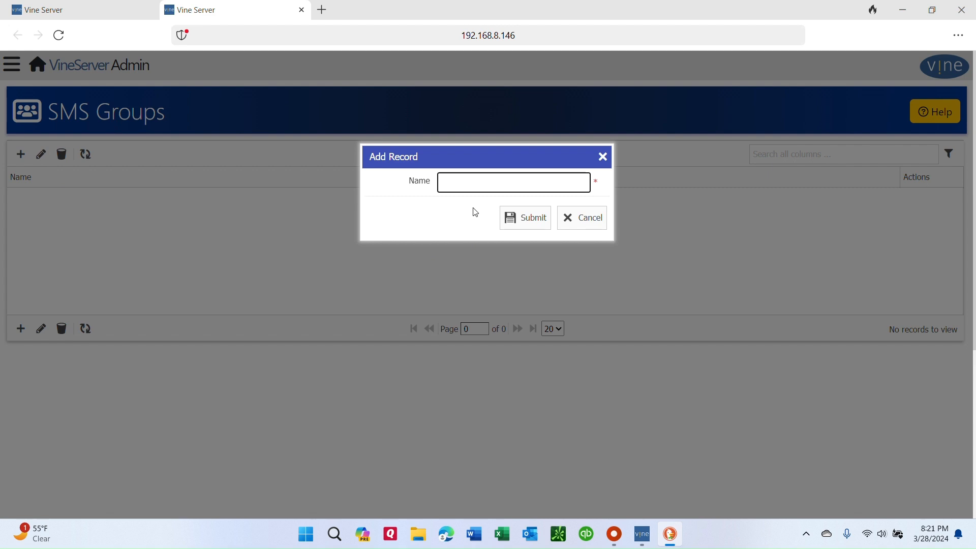
pyautogui.write('Staff')
pyautogui.click(518, 217)
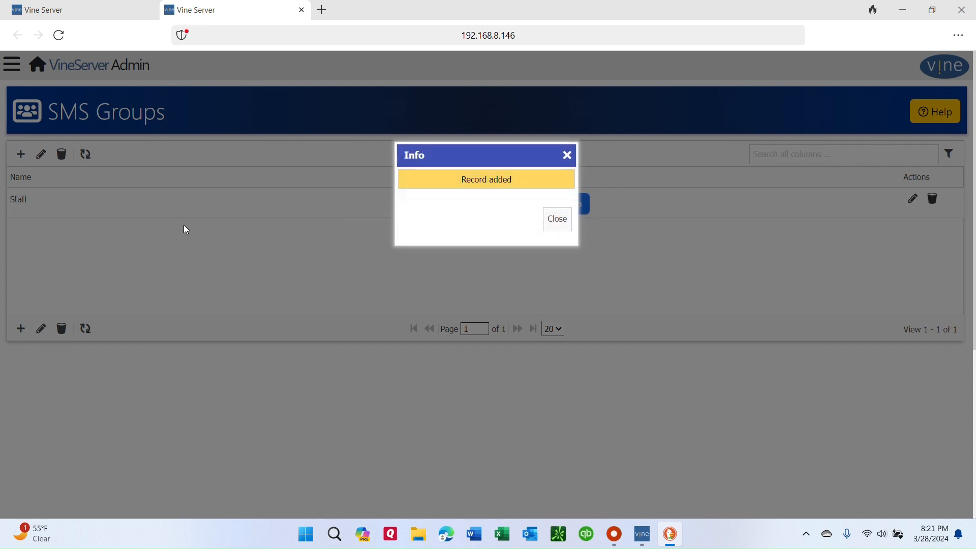
pyautogui.click(562, 223)
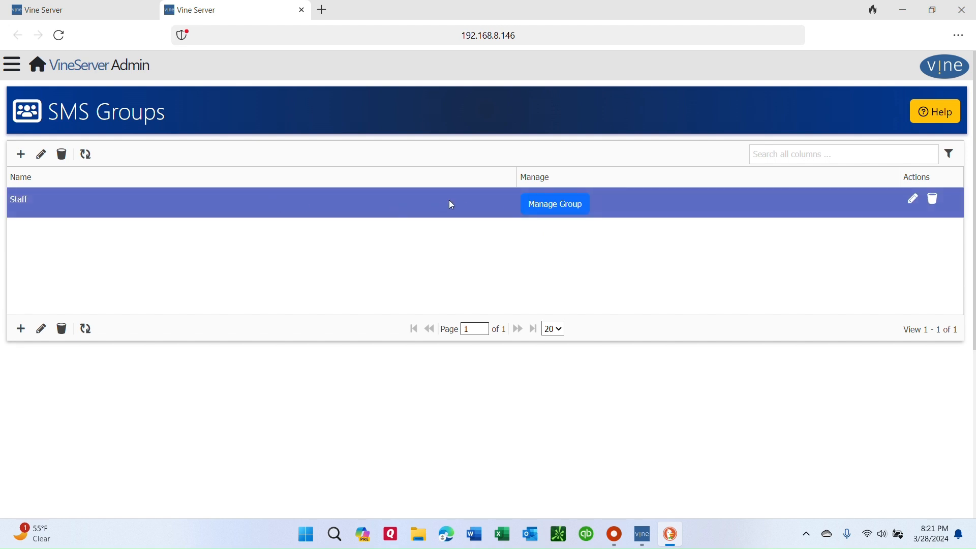
# Add a contact named "Principal" with a phone number to the Staff SMS group.
pyautogui.click(559, 210)
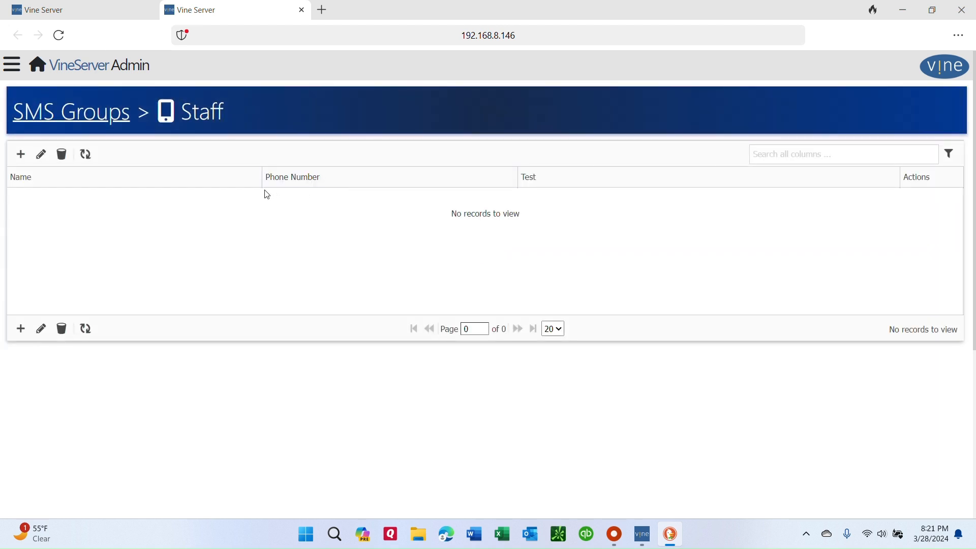
pyautogui.click(20, 161)
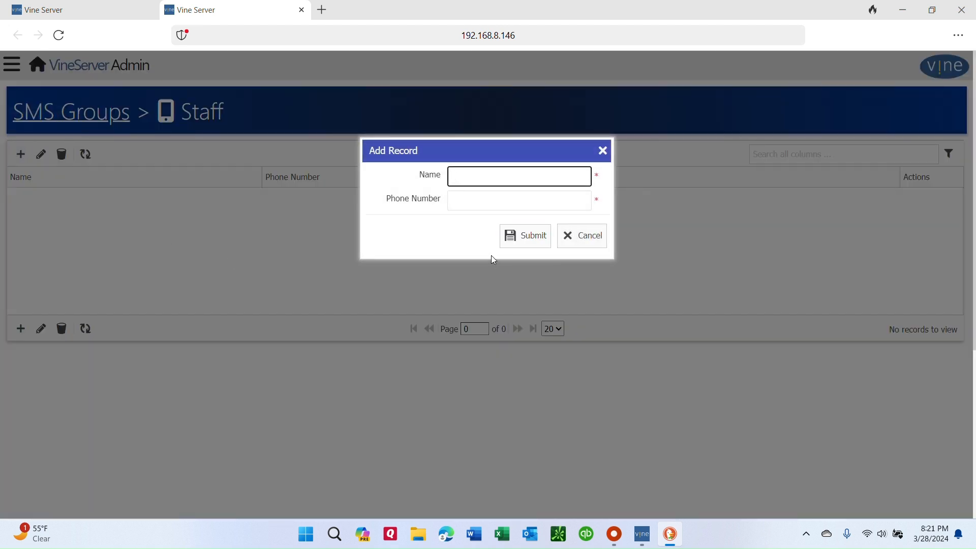
pyautogui.write('Principal')
pyautogui.press('Tab')
pyautogui.write('256999')
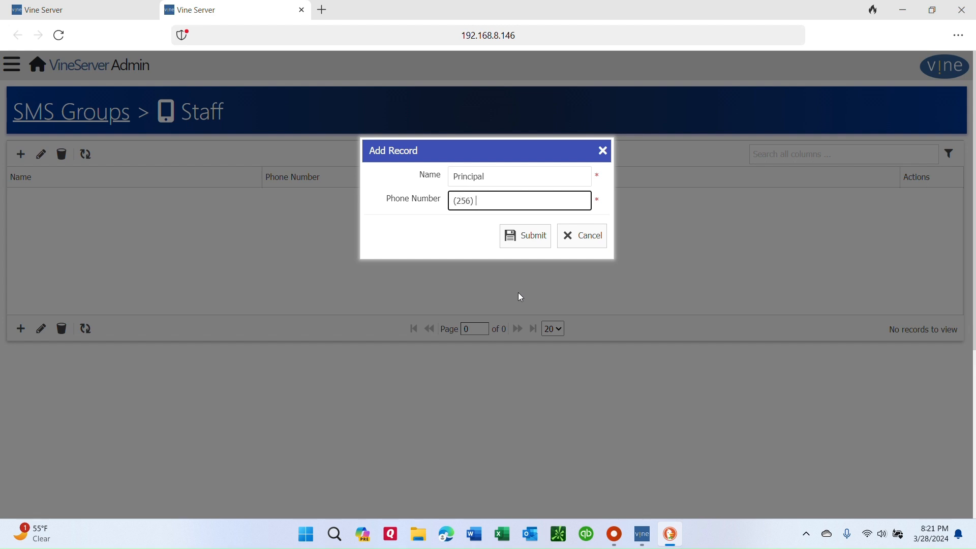
pyautogui.write('99')
pyautogui.click(538, 245)
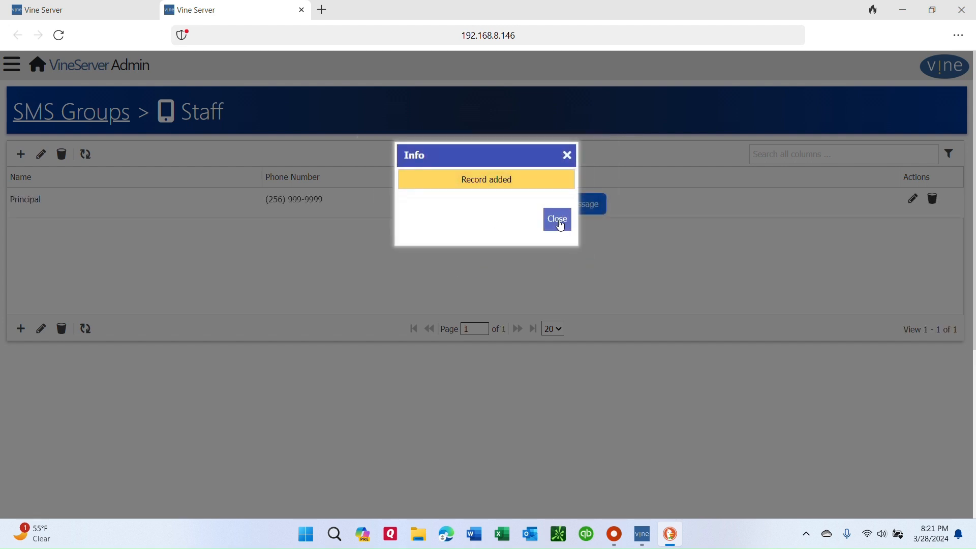
pyautogui.click(561, 224)
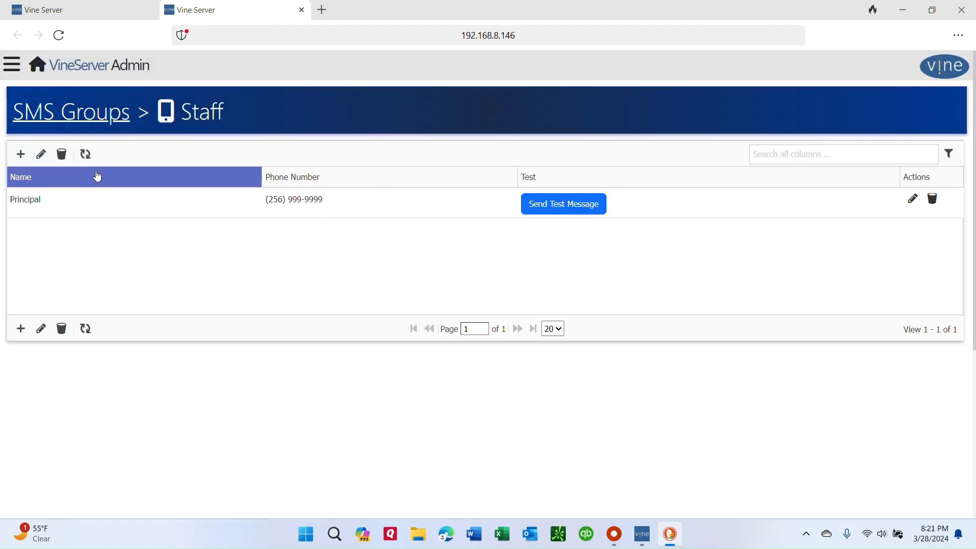
# Add a contact named "Asst Princ" with a phone number to the Staff SMS group.
pyautogui.click(22, 156)
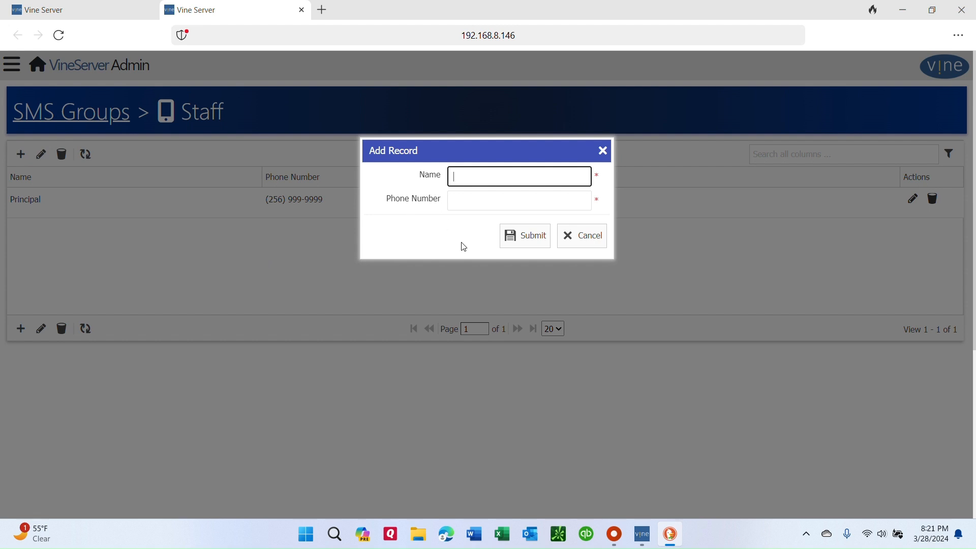
pyautogui.write('Asst Princ')
pyautogui.press('Tab')
pyautogui.write('(25')
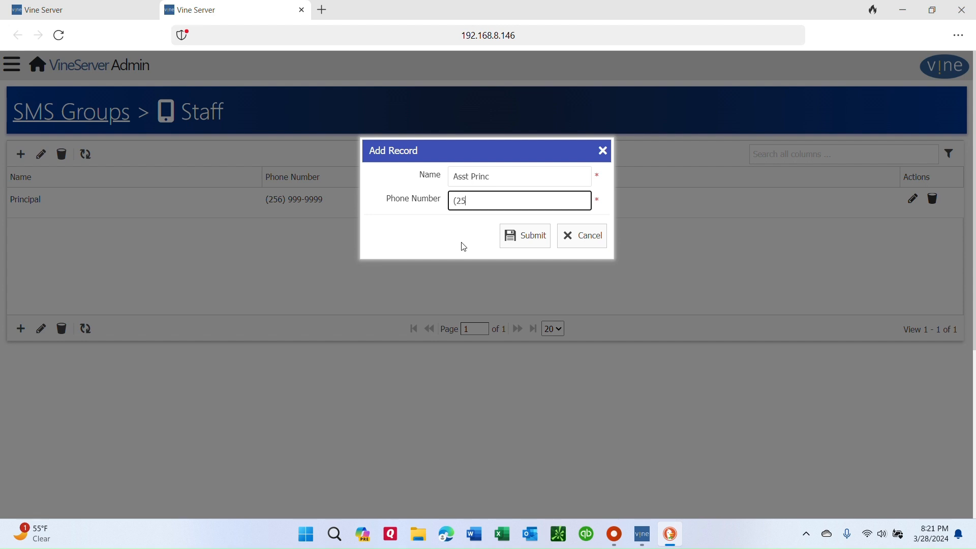
pyautogui.write('7) 777-7777')
pyautogui.click(520, 240)
pyautogui.click(558, 219)
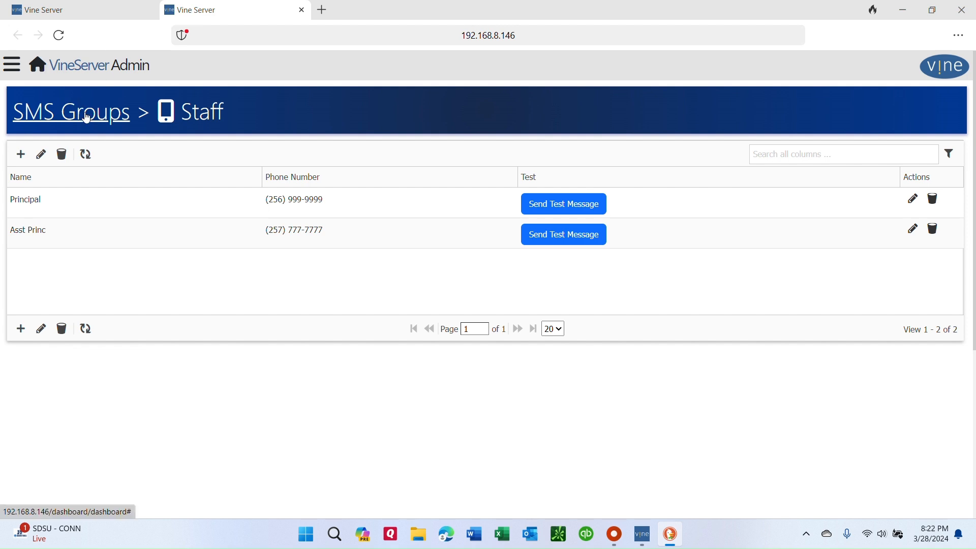
# Create a second SMS group named "Emergency".
pyautogui.click(87, 118)
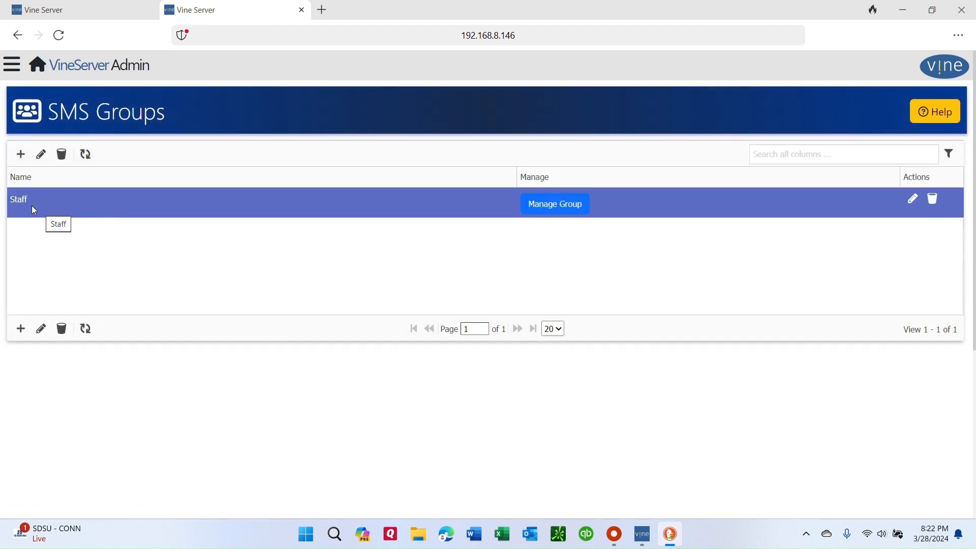
pyautogui.click(23, 155)
pyautogui.write('E')
pyautogui.press('BackSpace')
pyautogui.write('Em')
pyautogui.press('BackSpace')
pyautogui.write('mere')
pyautogui.press('BackSpace')
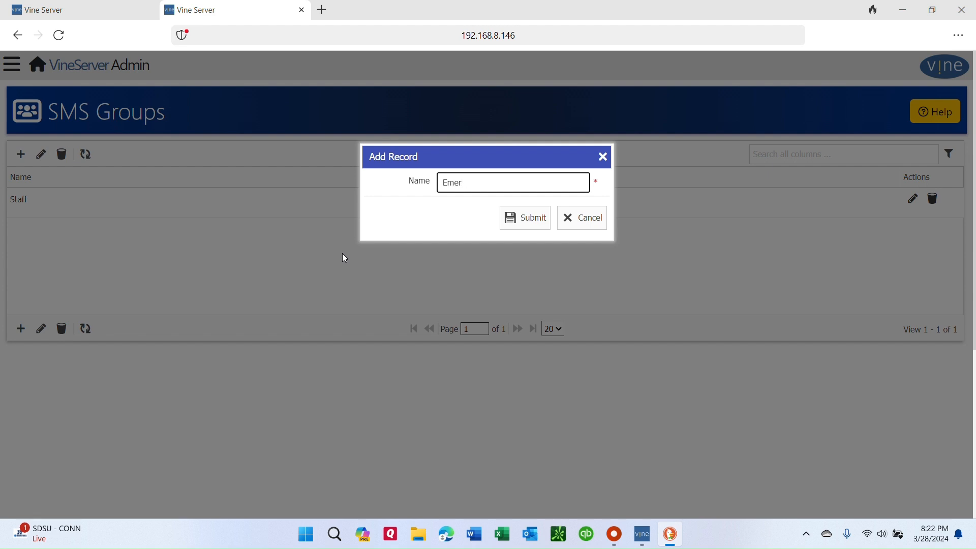
pyautogui.write('gency')
pyautogui.click(528, 217)
pyautogui.click(558, 219)
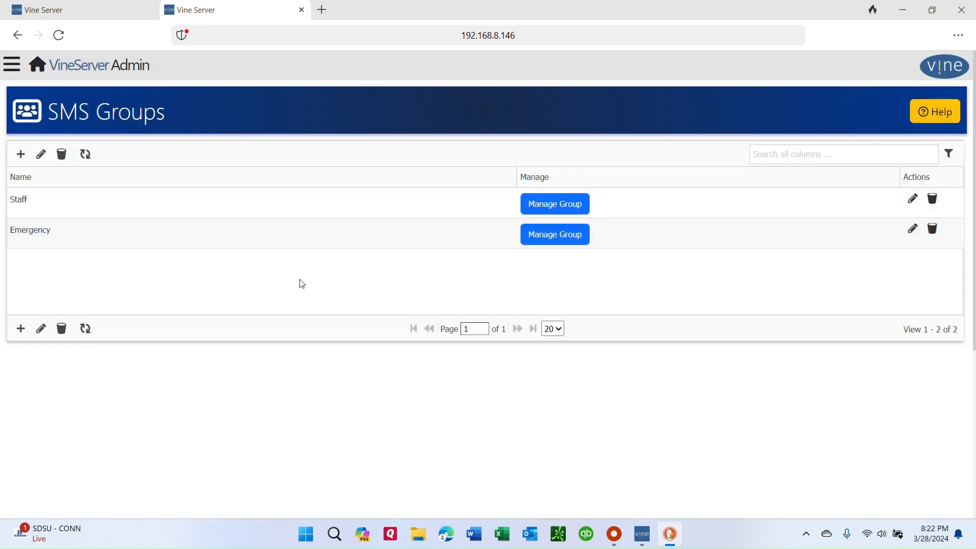
# Add a contact named "SRO1" with a phone number to the Emergency SMS group.
pyautogui.click(559, 234)
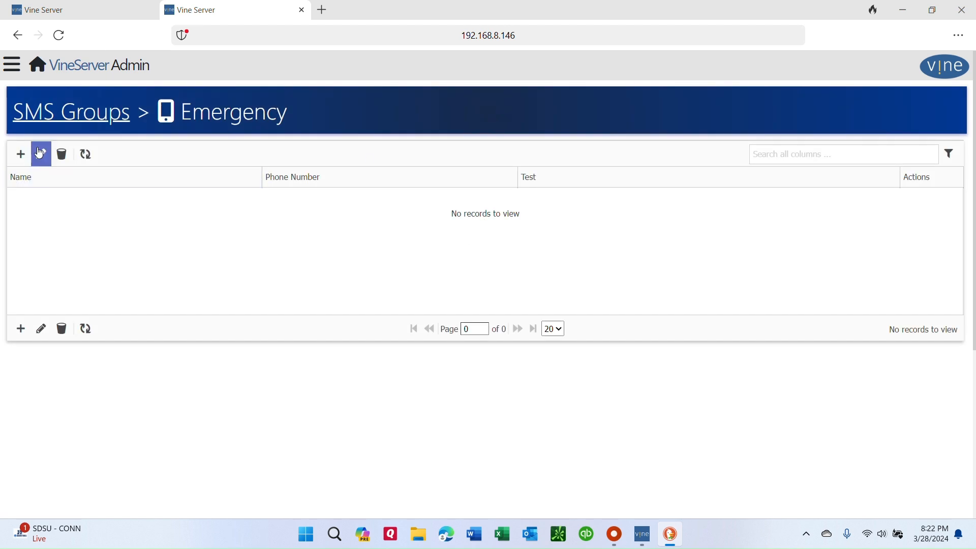
pyautogui.click(21, 154)
pyautogui.write('SRO1')
pyautogui.press('Tab')
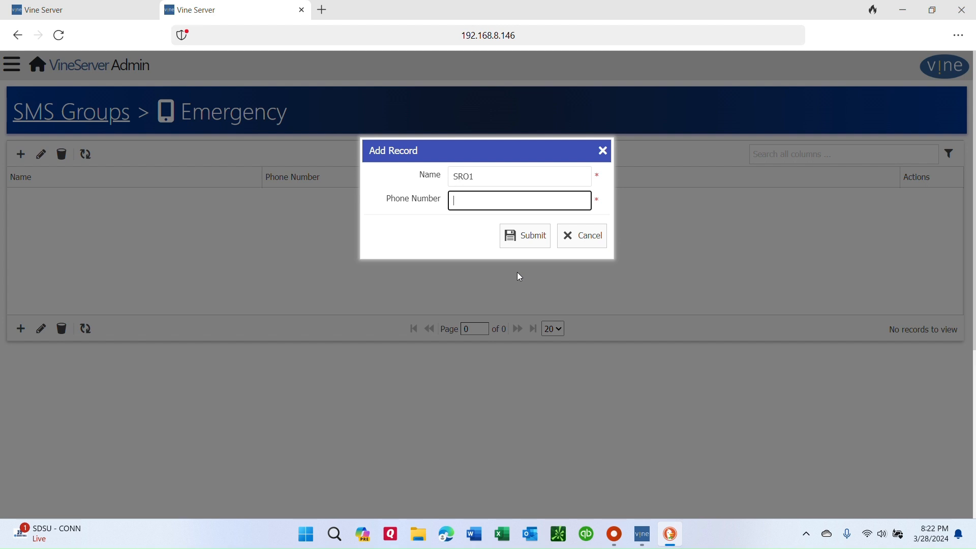
pyautogui.write('(256) 555-5555')
pyautogui.click(509, 246)
pyautogui.click(523, 236)
pyautogui.click(560, 227)
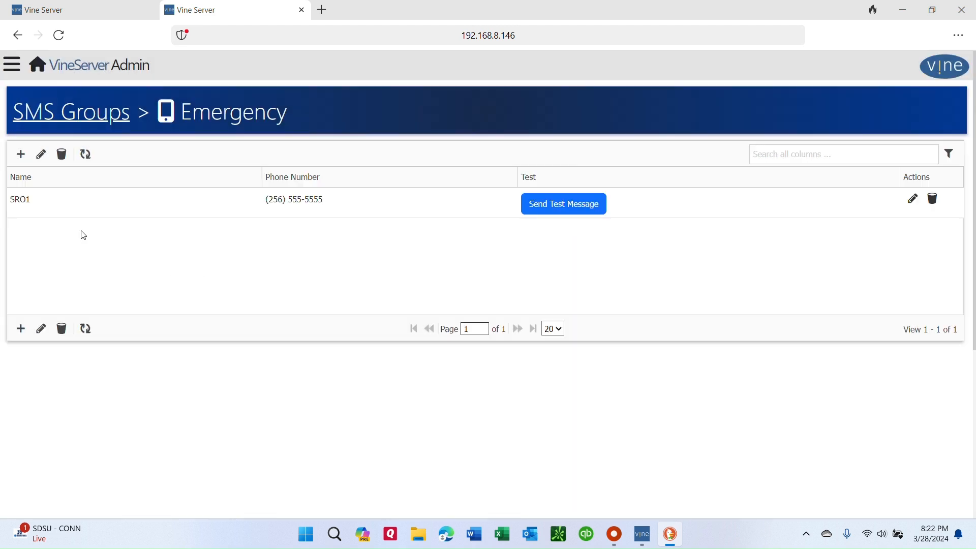
# Add another contact named "SRO2" with a phone number to the Emergency SMS group.
pyautogui.click(21, 154)
pyautogui.write('SRO2')
pyautogui.press('Tab')
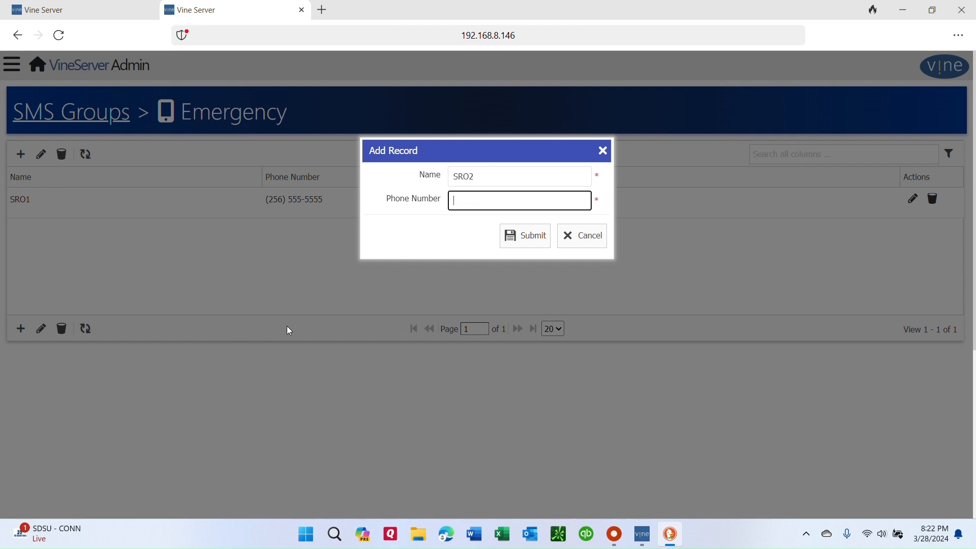
pyautogui.write('(256) 777-7777')
pyautogui.click(538, 238)
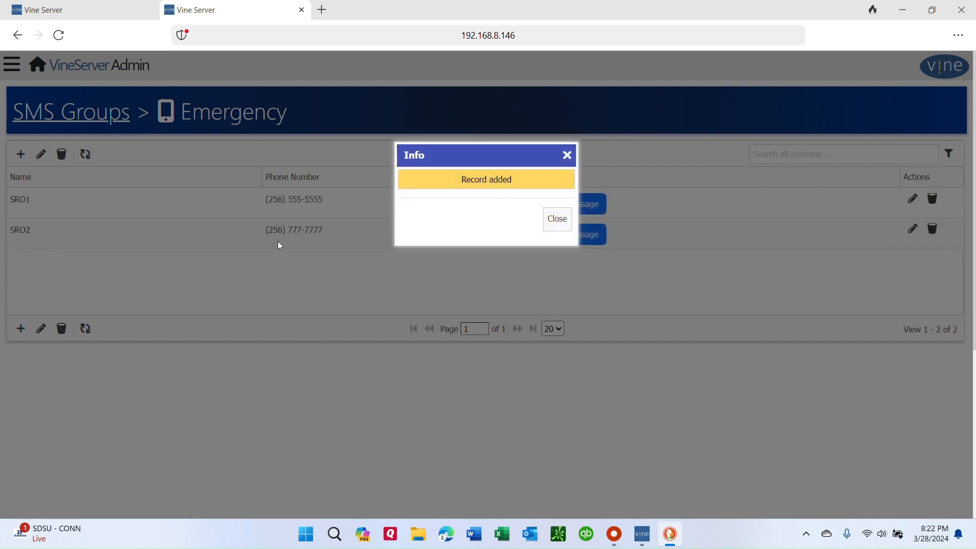
pyautogui.click(558, 219)
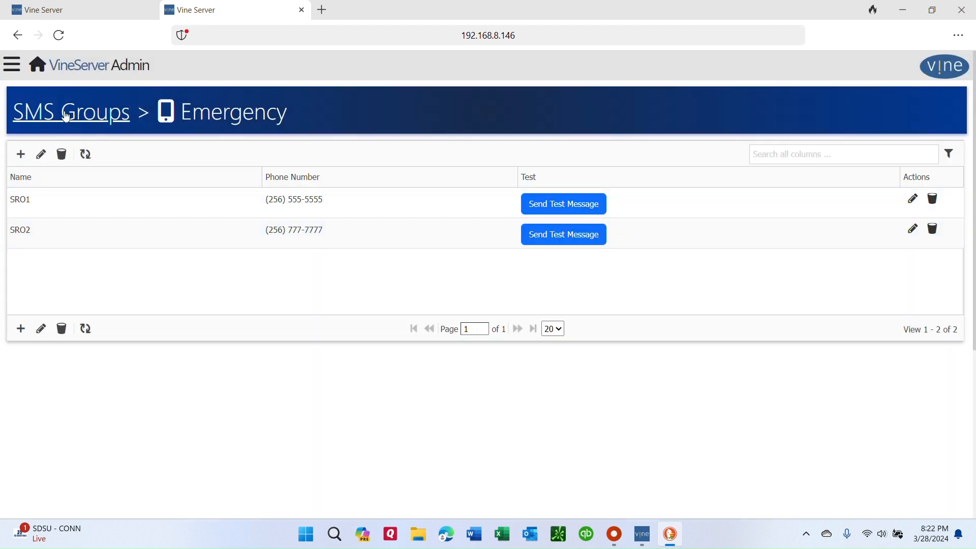
# Assign the Staff SMS group to the All Clear alert type.
pyautogui.click(39, 71)
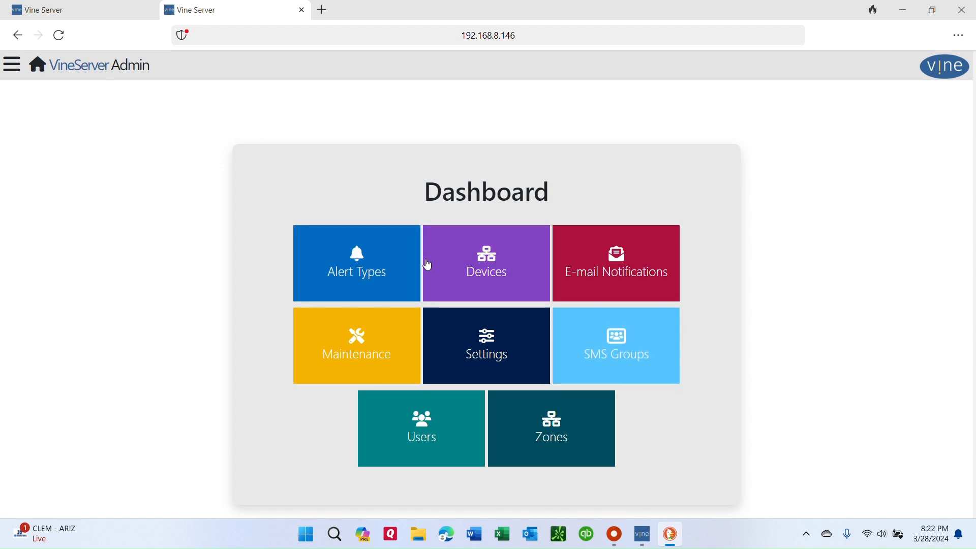
pyautogui.click(358, 275)
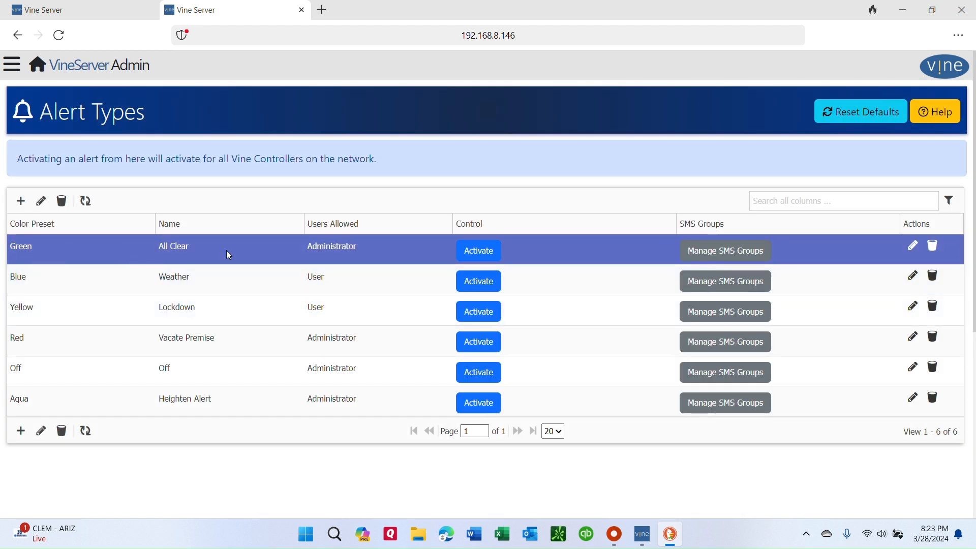
pyautogui.click(740, 255)
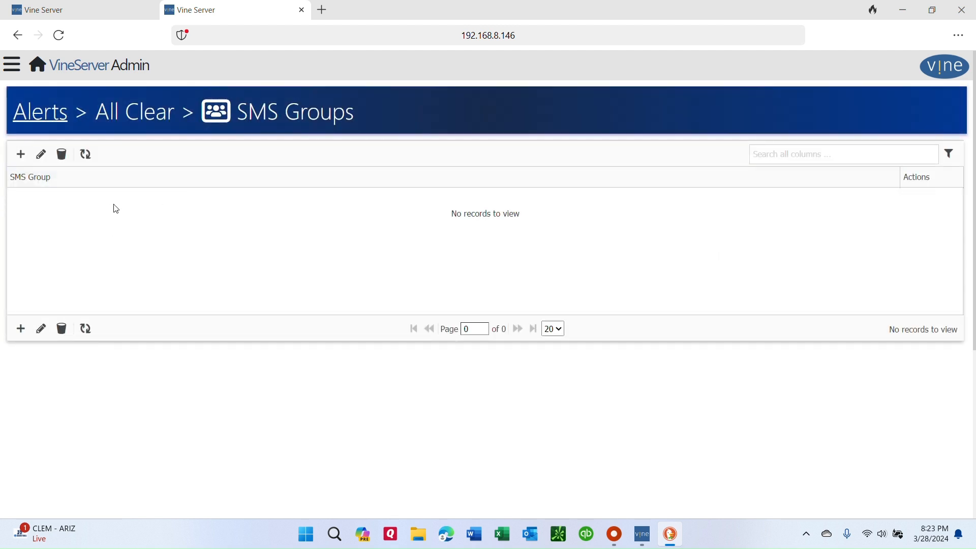
pyautogui.click(22, 162)
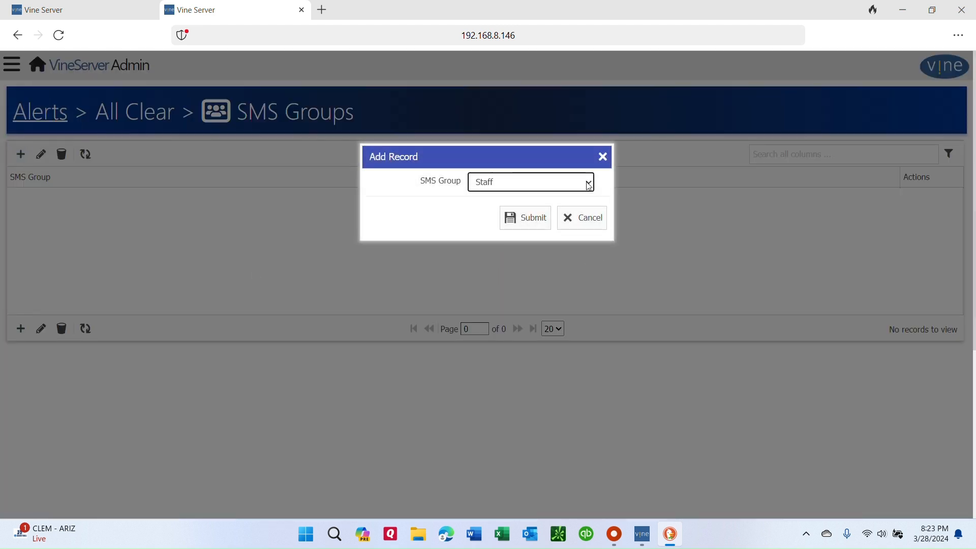
pyautogui.click(525, 219)
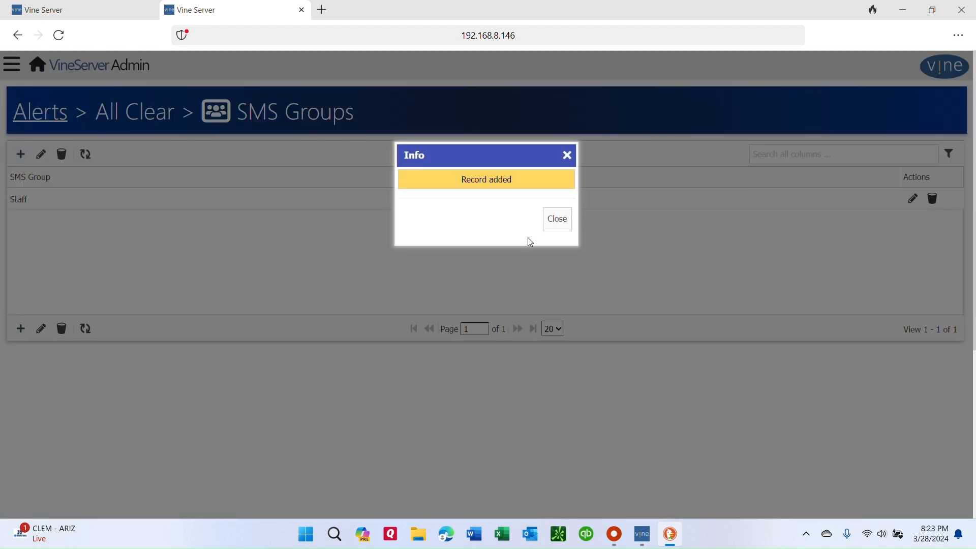
pyautogui.click(557, 220)
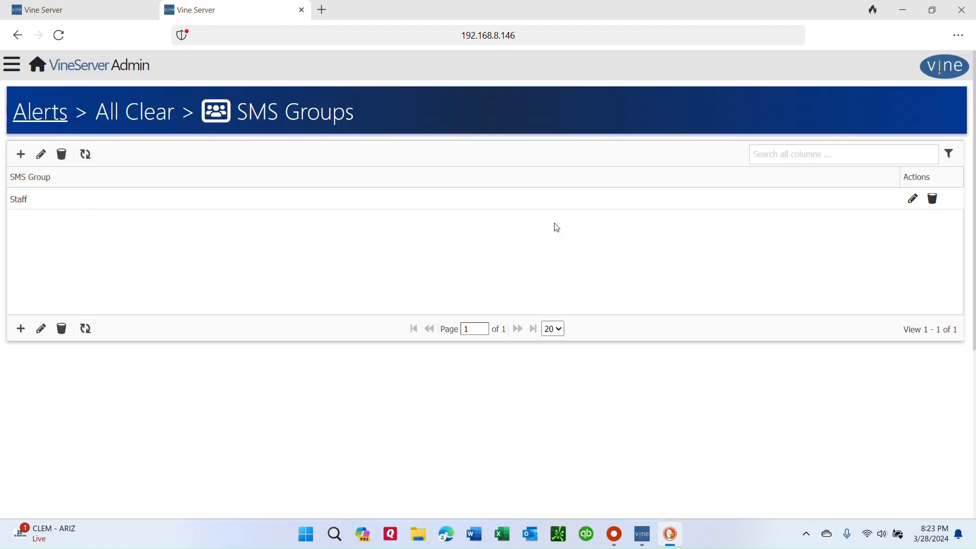
# Assign the Staff SMS group to the Lockdown alert type.
pyautogui.click(43, 113)
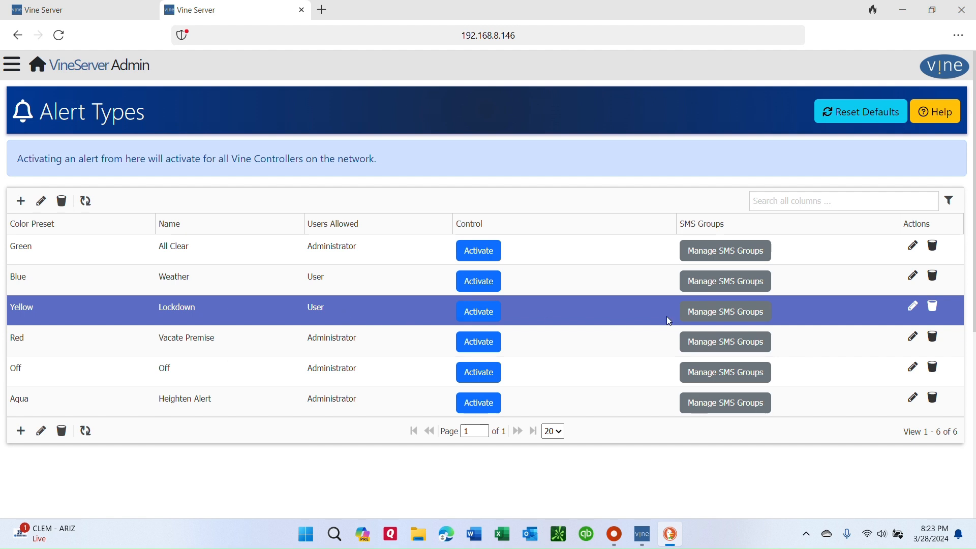
pyautogui.click(748, 318)
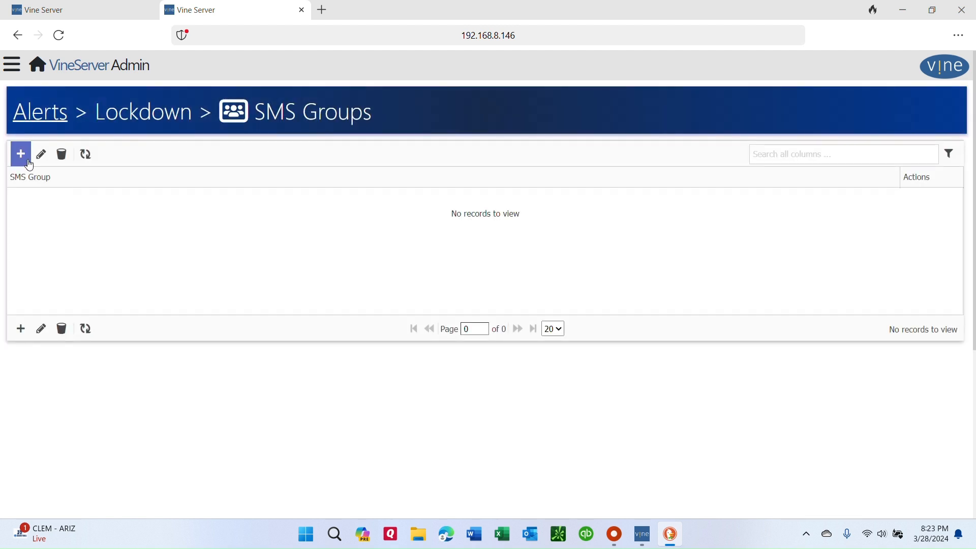
pyautogui.click(29, 162)
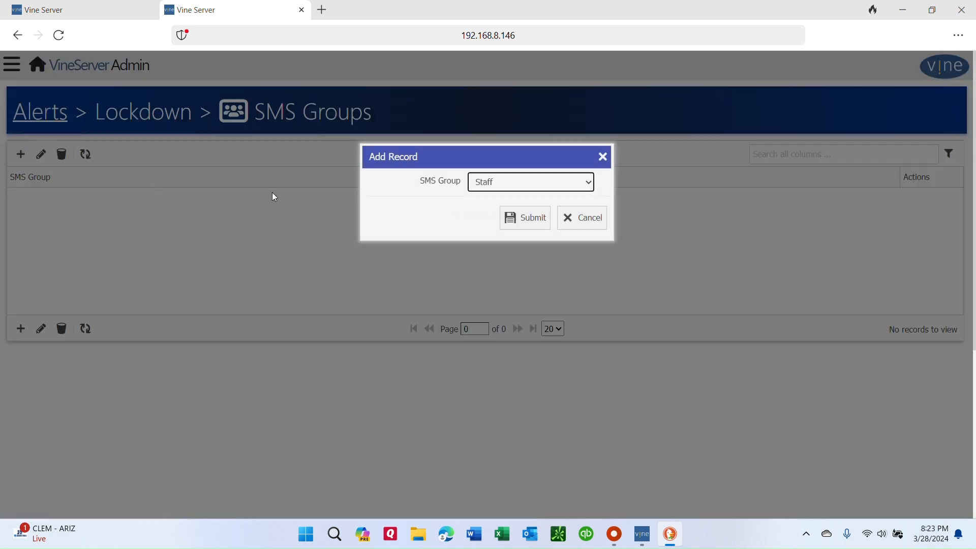
pyautogui.click(526, 222)
pyautogui.click(559, 222)
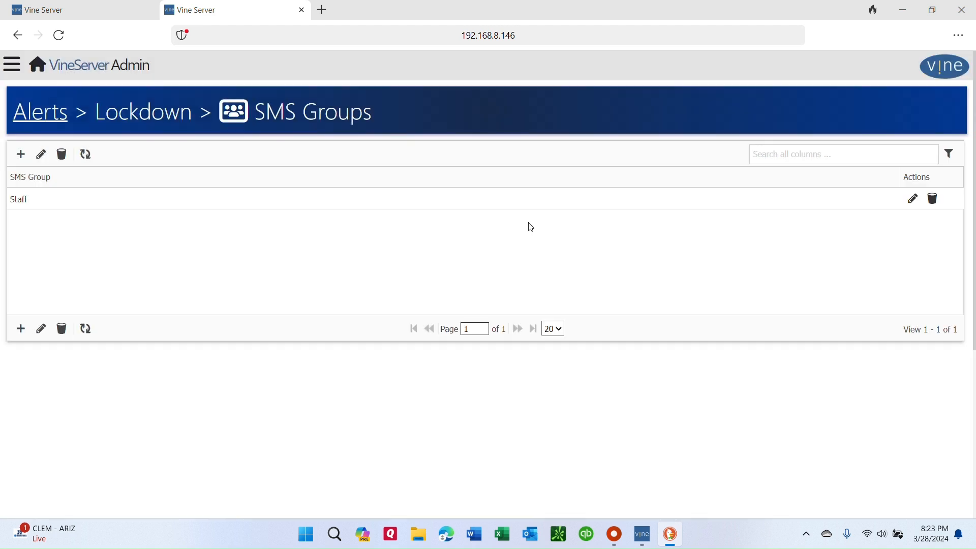
# Add the Emergency SMS group to the Lockdown alert type as well.
pyautogui.click(21, 154)
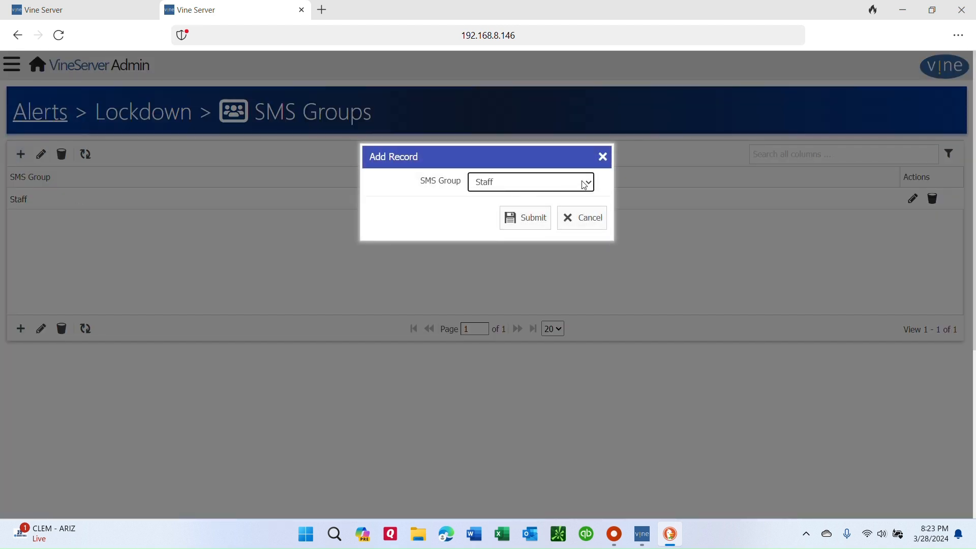
pyautogui.click(592, 185)
pyautogui.click(544, 205)
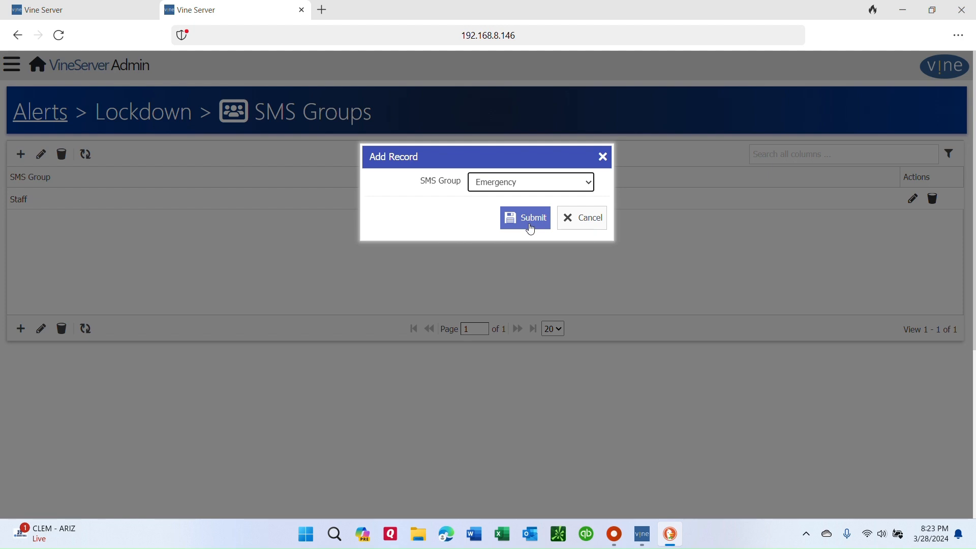
pyautogui.click(528, 218)
pyautogui.click(557, 219)
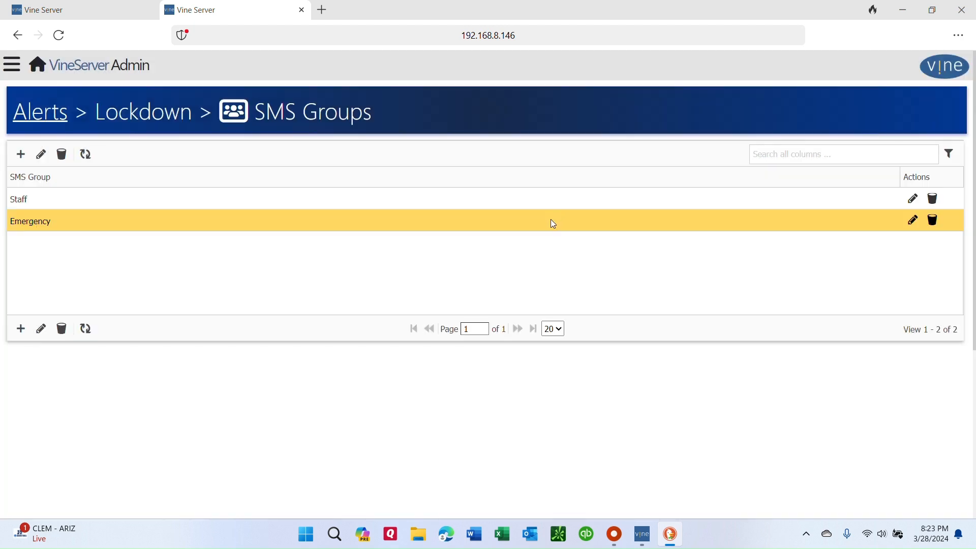
# Shut down the Vine Server using the dashboard's maintenance controls.
pyautogui.click(40, 112)
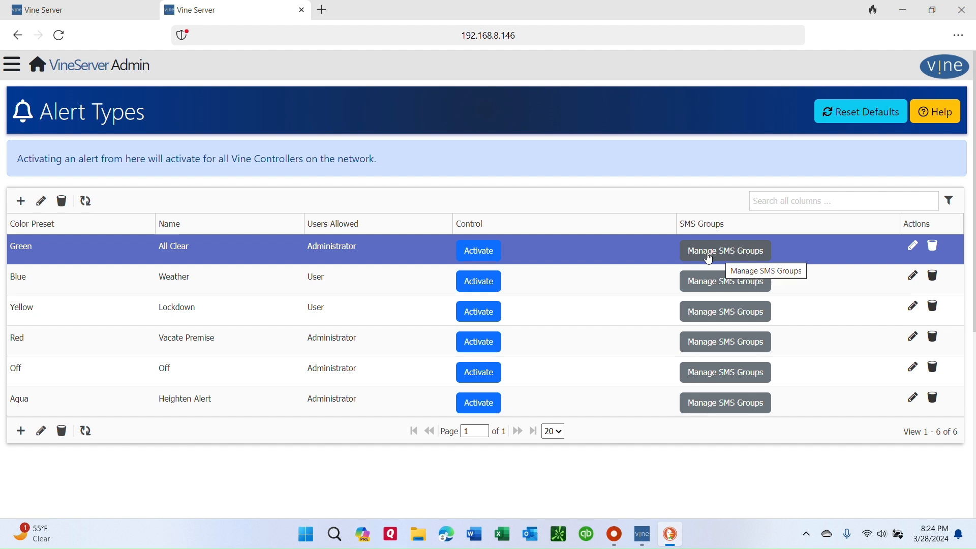
pyautogui.click(46, 66)
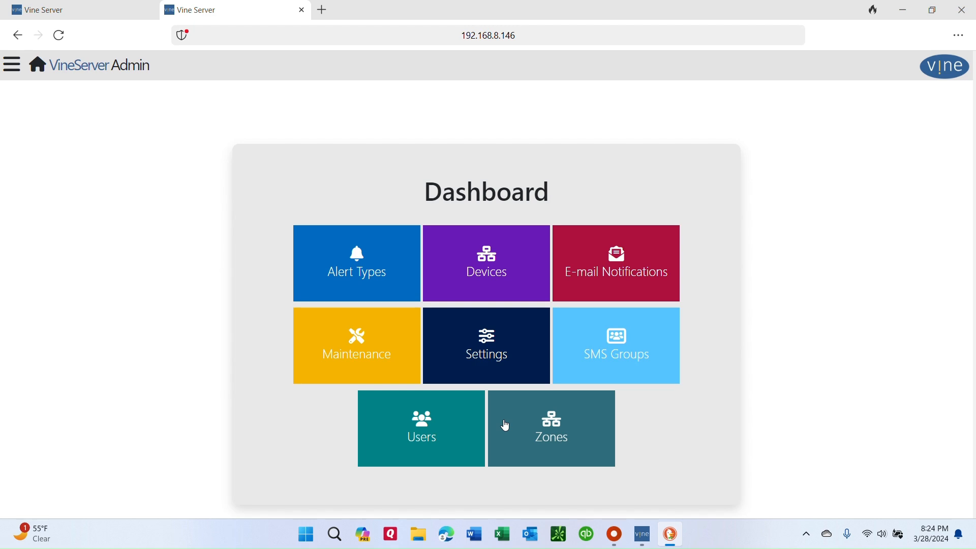
pyautogui.click(348, 338)
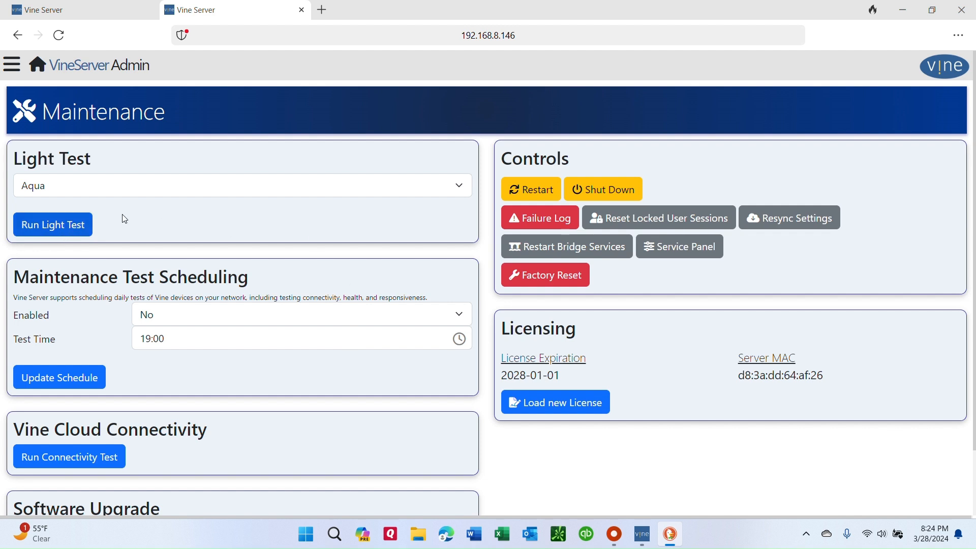
pyautogui.click(605, 191)
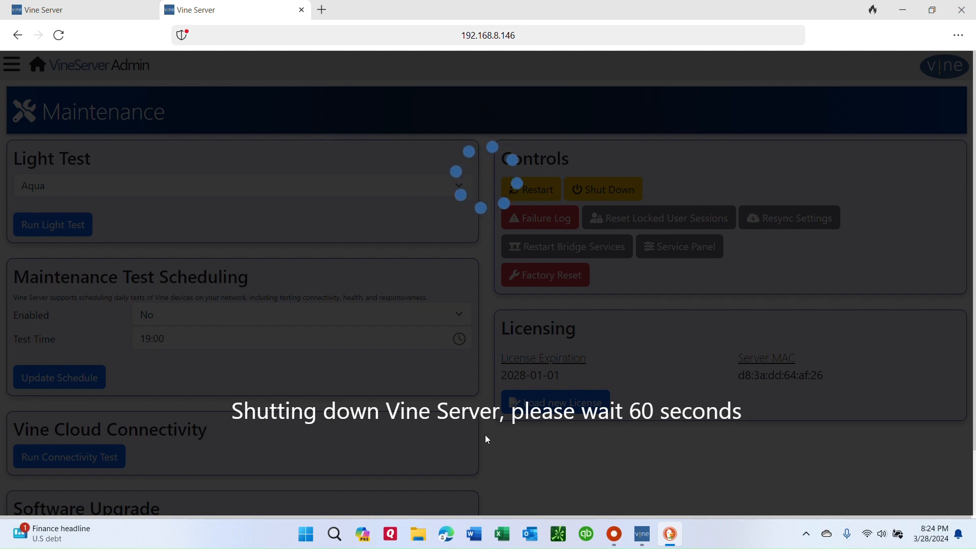
pyautogui.hotkey('alt', 'Tab')
pyautogui.press('Tab')
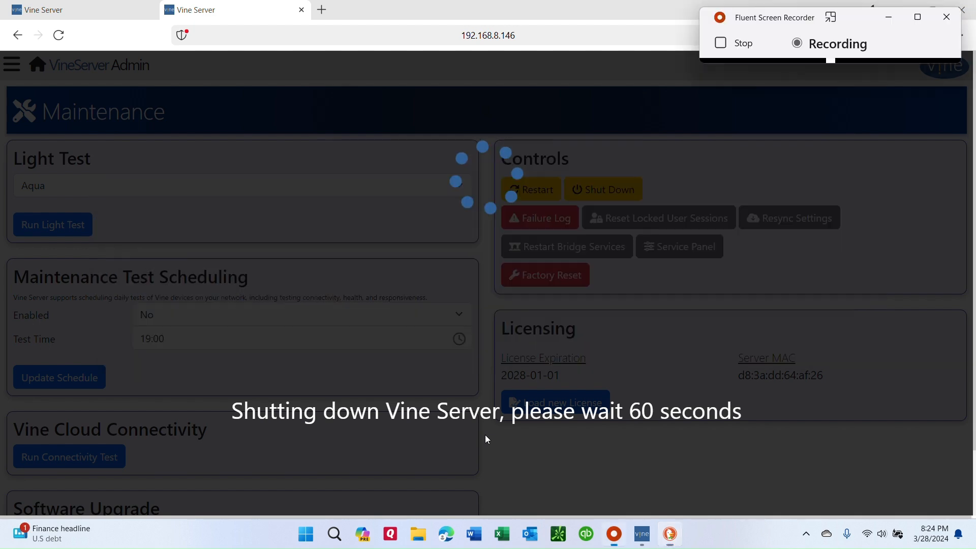